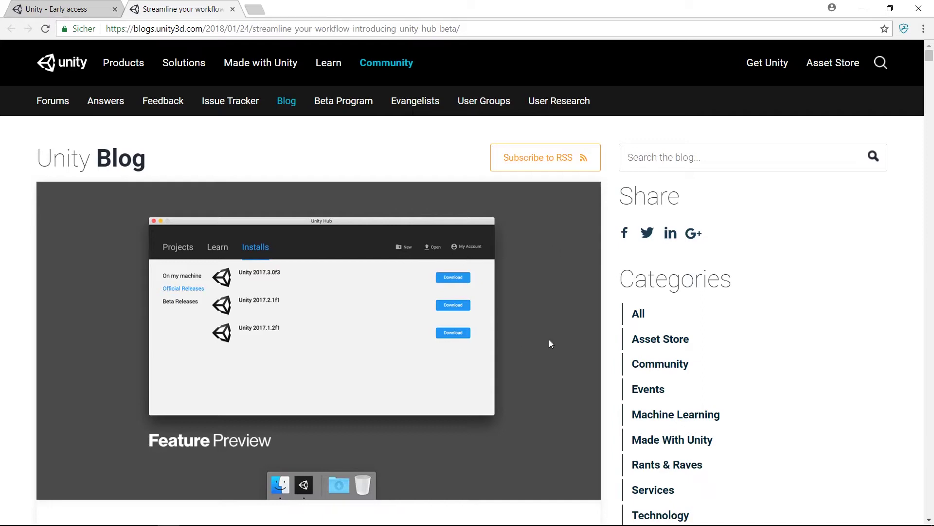
Download the Unity Hub Windows installer from the blog post's 'Try it out!' section.
scroll(548, 334, down, 3)
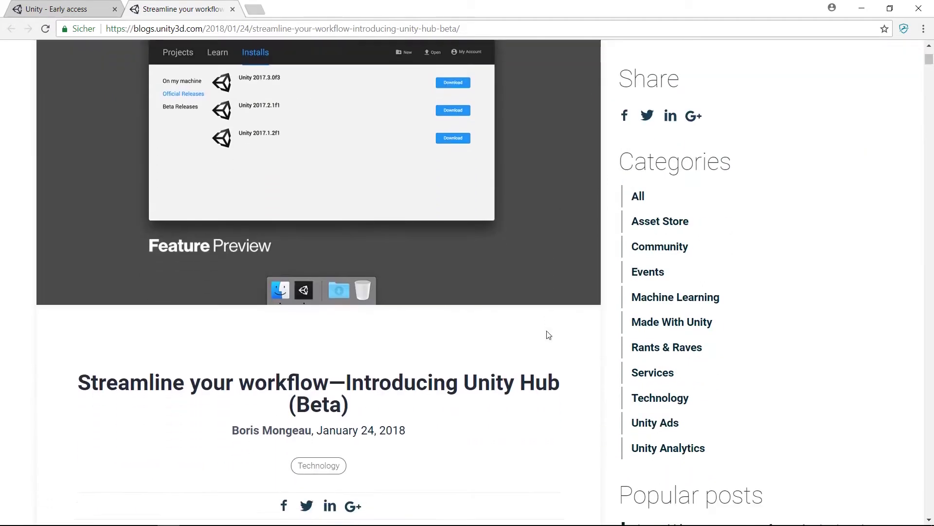
scroll(548, 334, down, 3)
scroll(549, 336, up, 5)
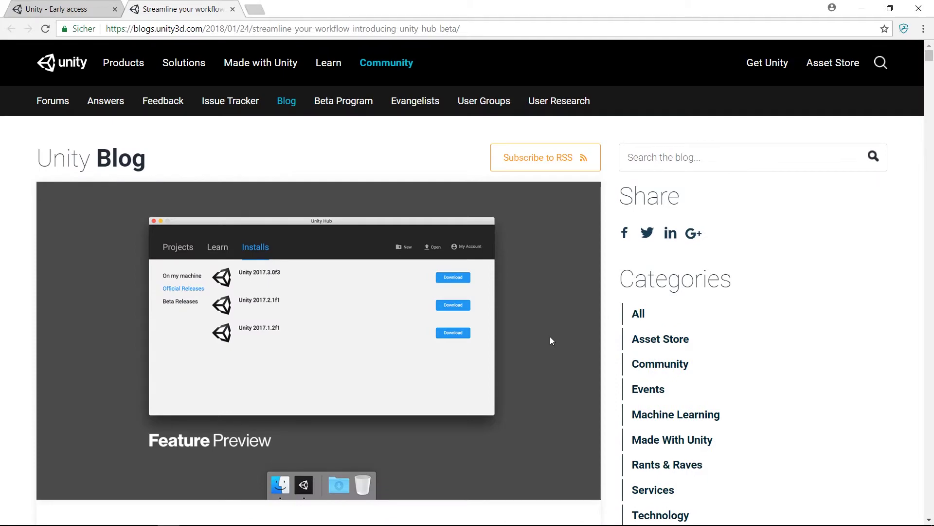
scroll(550, 337, down, 10)
scroll(160, 210, down, 6)
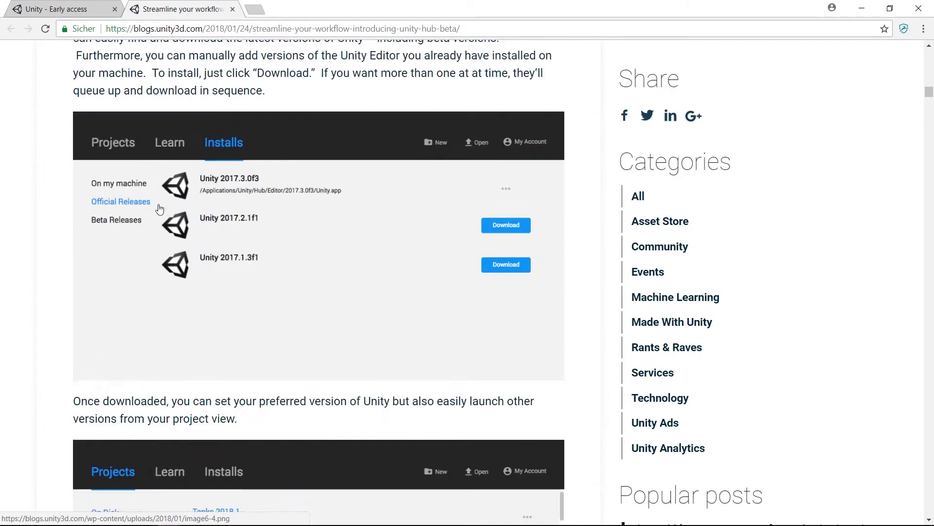
scroll(160, 211, down, 6)
scroll(161, 210, down, 6)
scroll(160, 210, down, 5)
scroll(175, 161, down, 5)
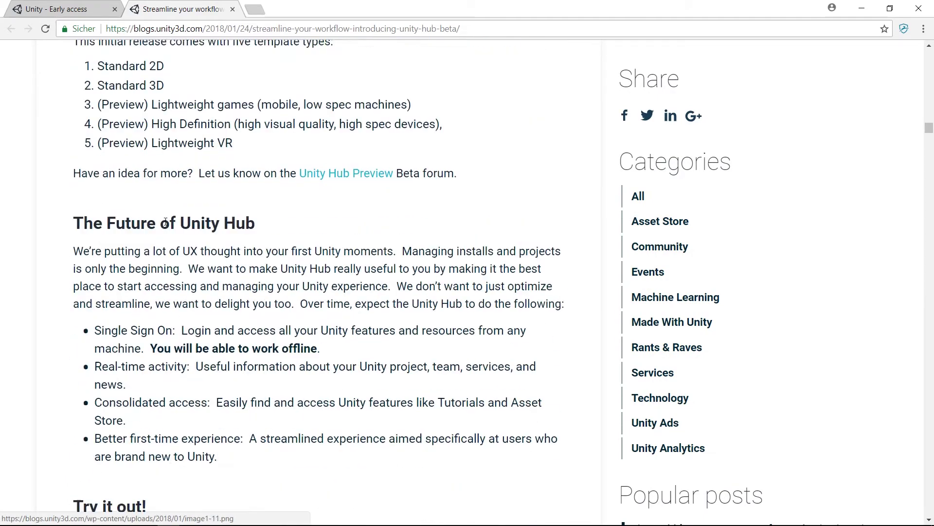
scroll(194, 115, down, 5)
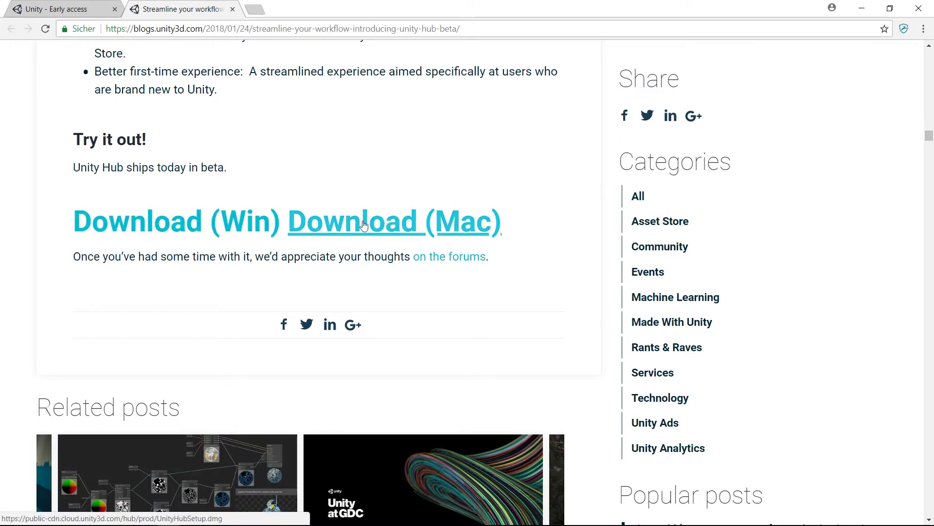
click(108, 216)
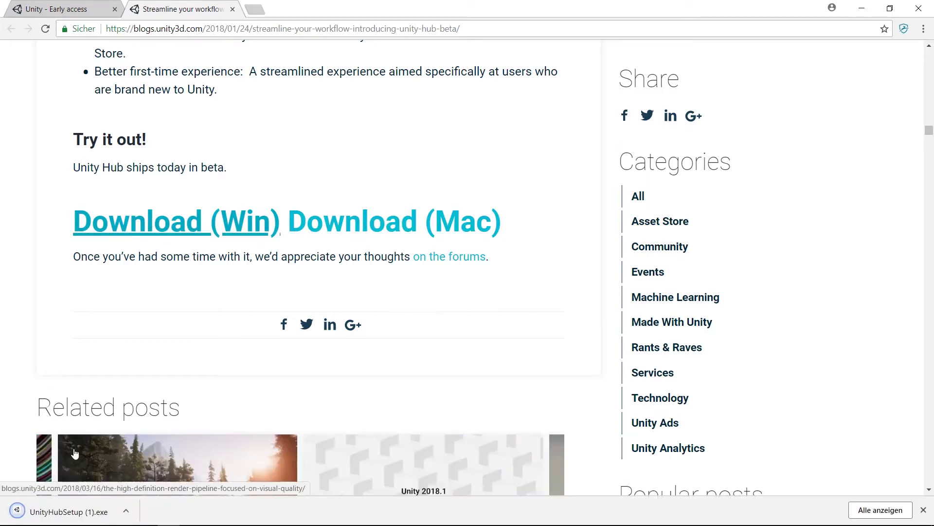
Run the downloaded UnityHubSetup.exe installer from the download bar and launch Unity Hub.
click(77, 511)
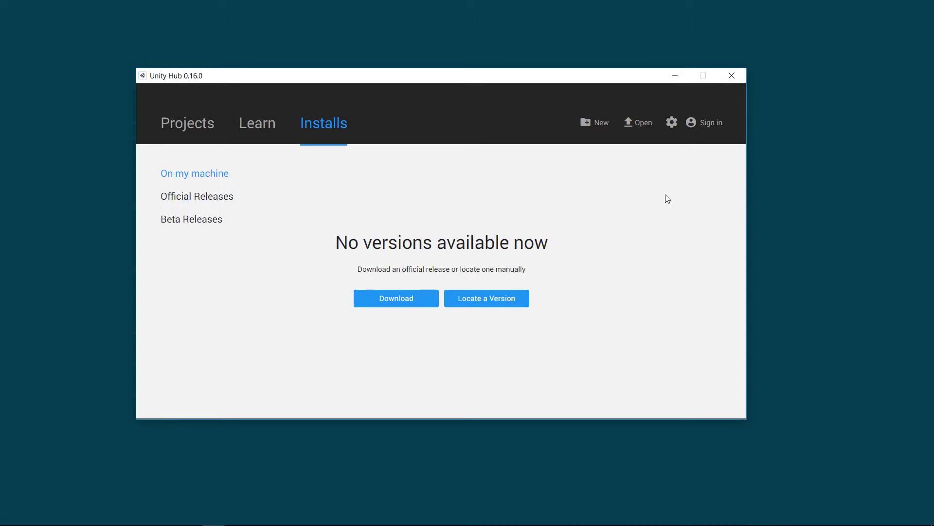
Change the Editors Folder Location in Hub settings to E:\Program Files\Unity.
click(672, 127)
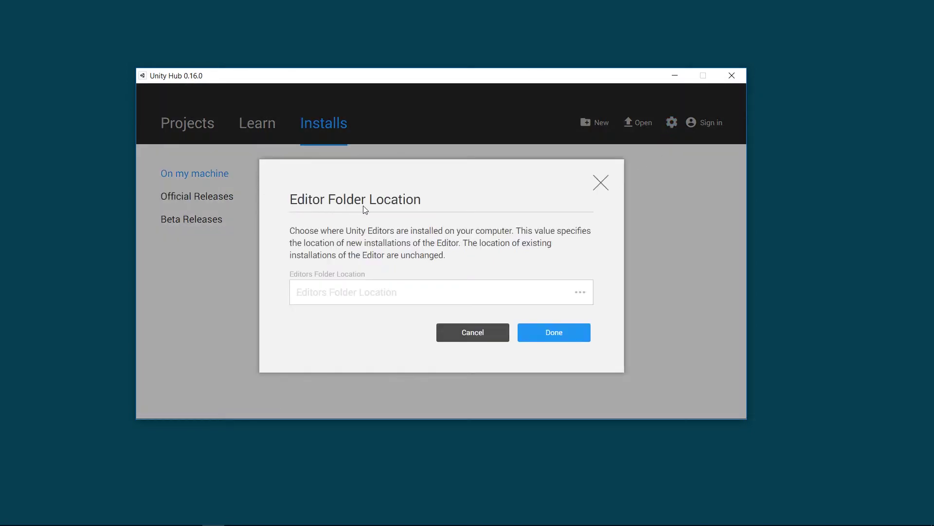
click(299, 292)
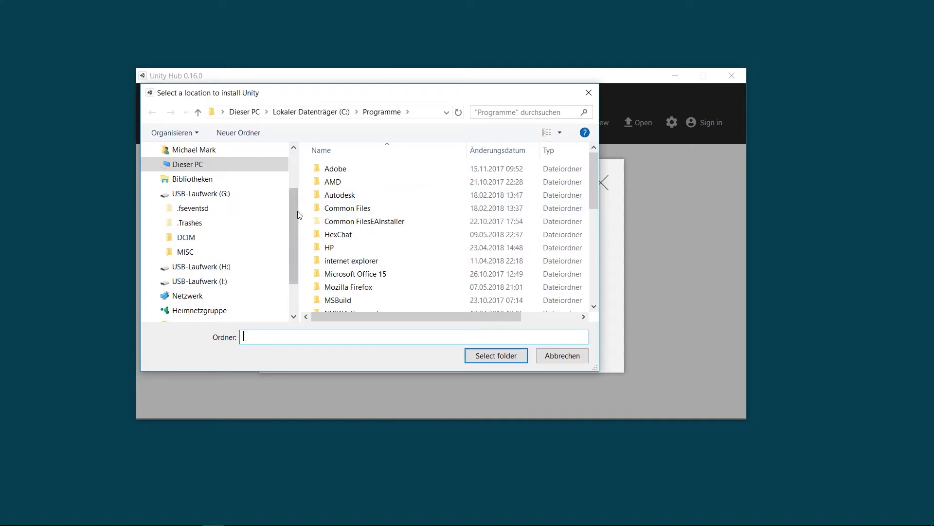
drag(296, 211, 298, 200)
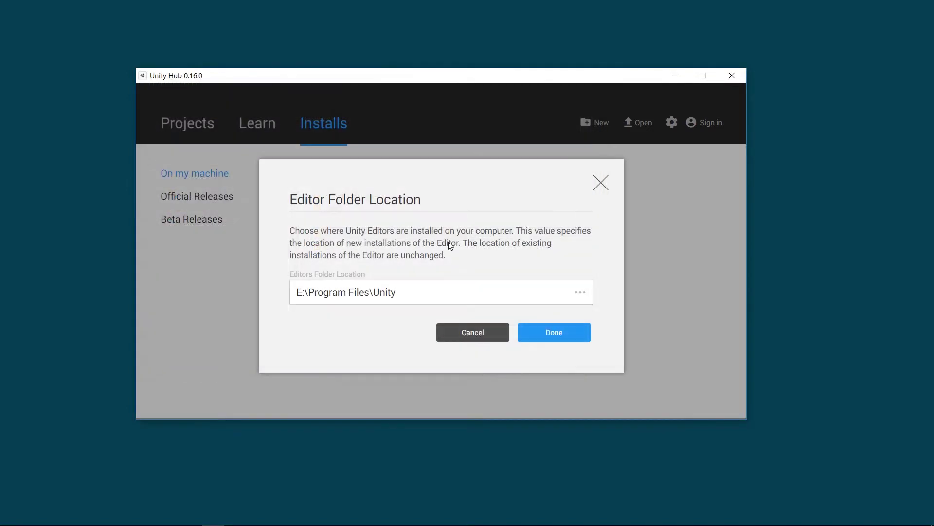
click(545, 333)
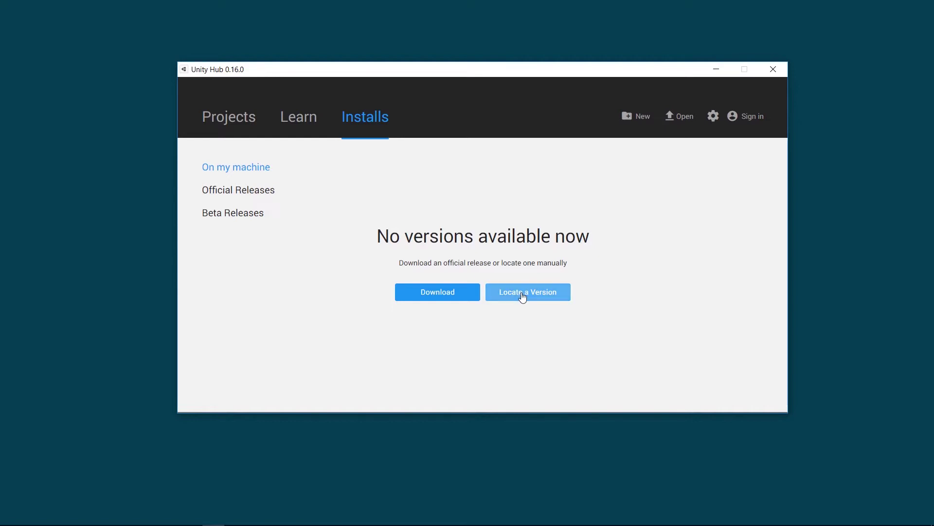
Locate Unity.exe in E:\Program Files\Unity\Editor to add the existing 2017.3.1f1 editor.
click(525, 297)
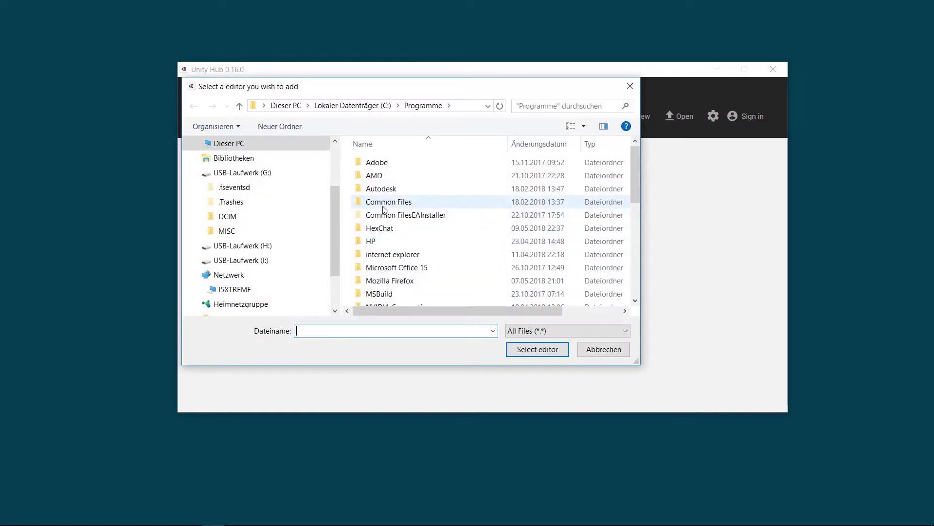
scroll(268, 221, up, 1)
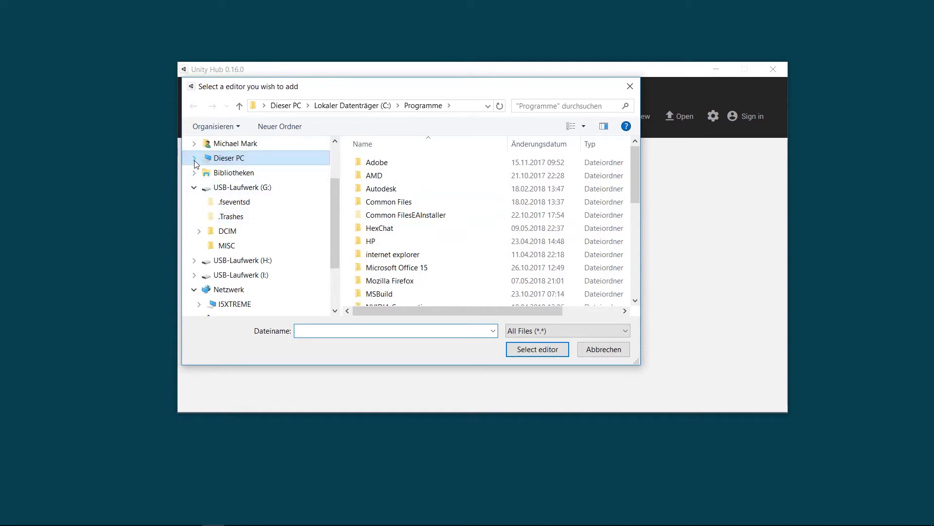
click(195, 158)
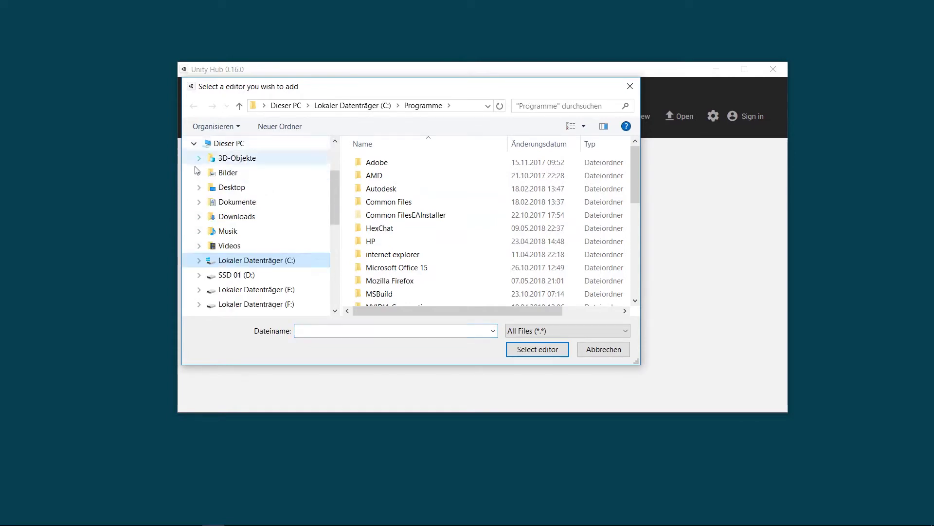
click(248, 289)
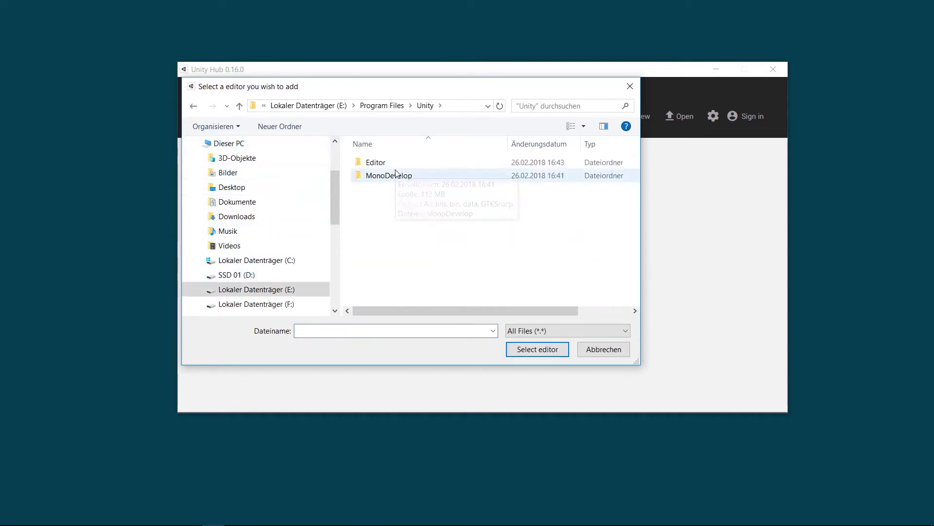
double_click(369, 166)
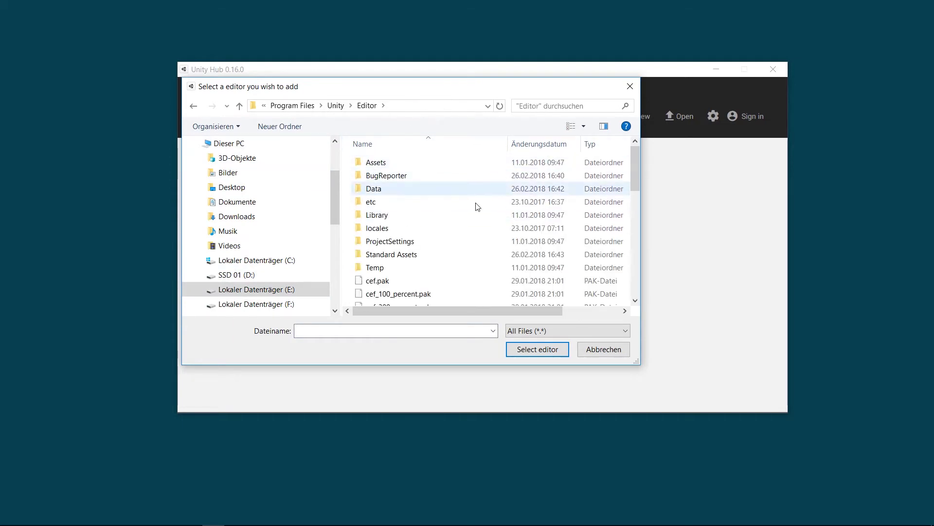
drag(629, 170, 627, 210)
scroll(626, 211, down, 3)
scroll(615, 238, down, 2)
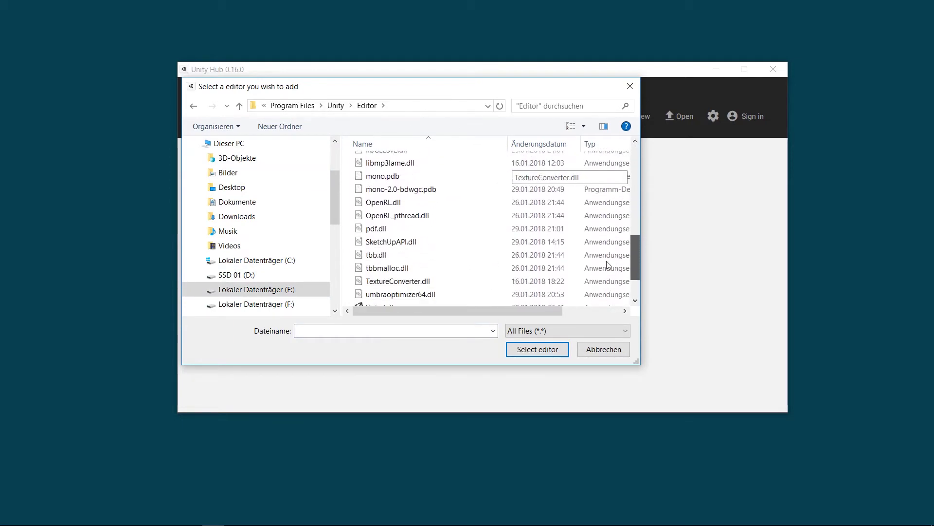
scroll(607, 263, down, 1)
click(381, 275)
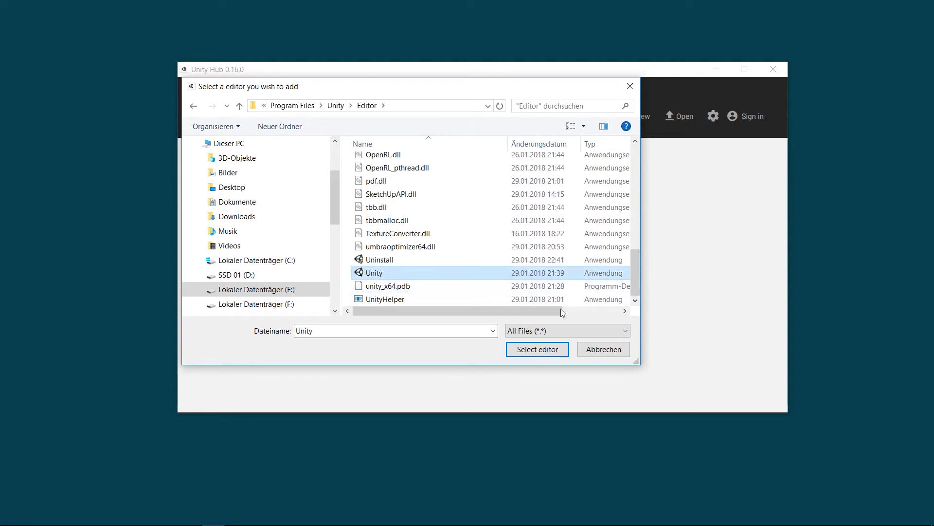
click(530, 354)
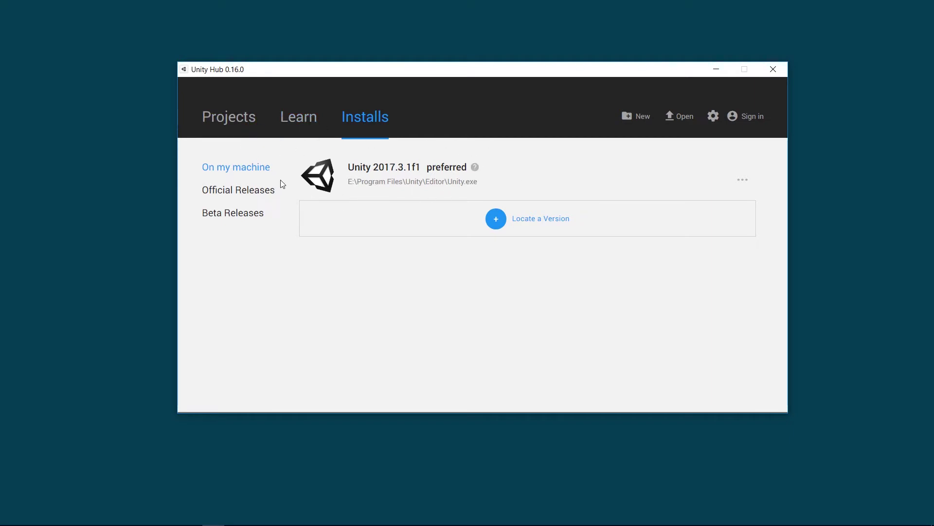
click(240, 120)
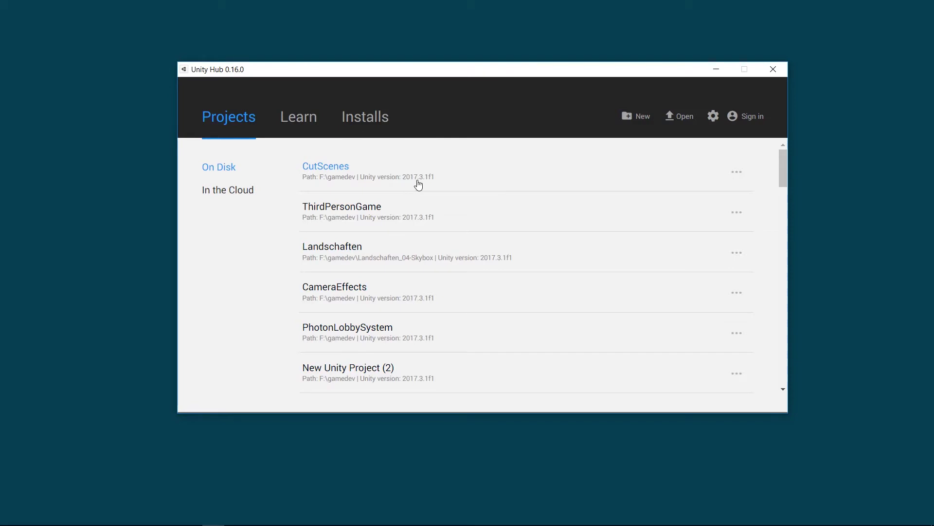
click(739, 177)
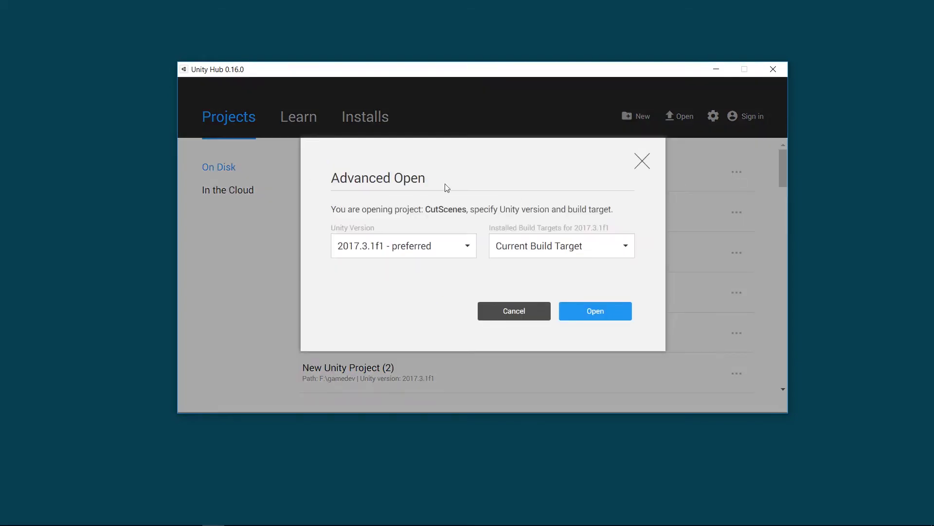
click(426, 245)
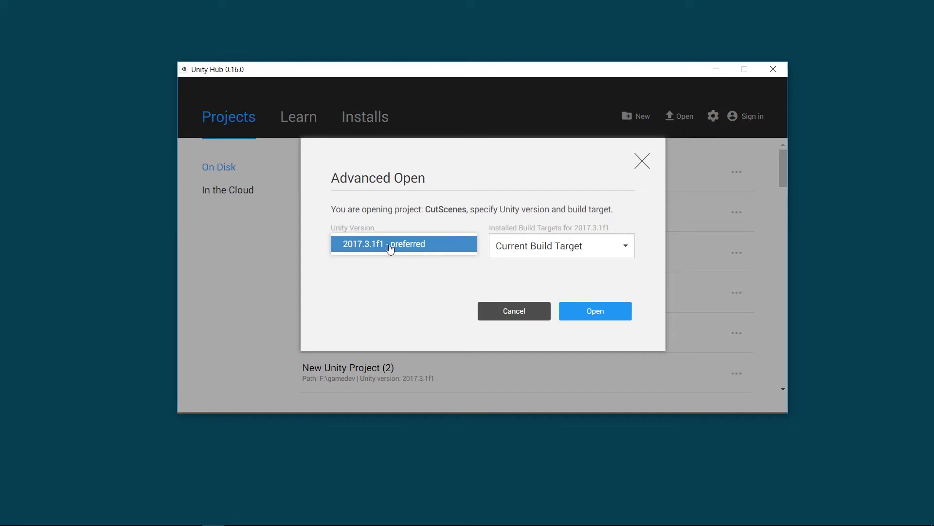
click(388, 248)
click(642, 162)
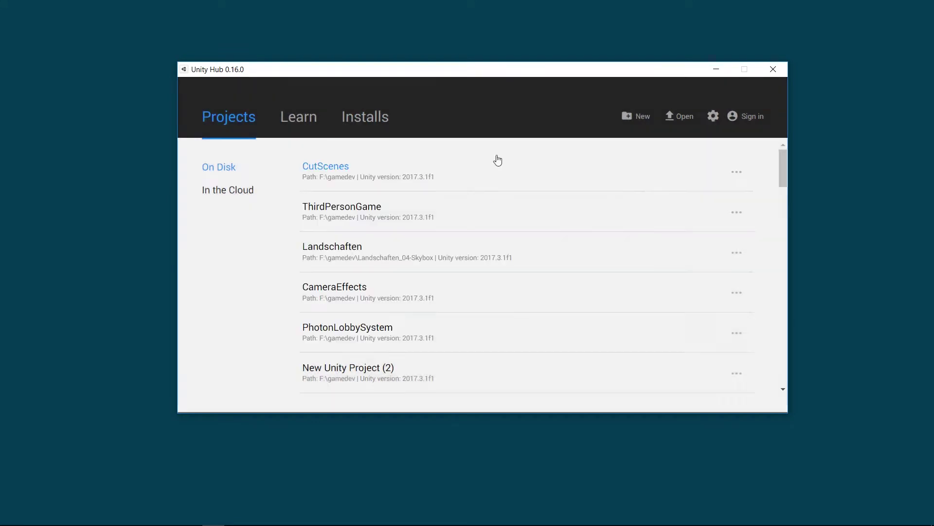
click(367, 123)
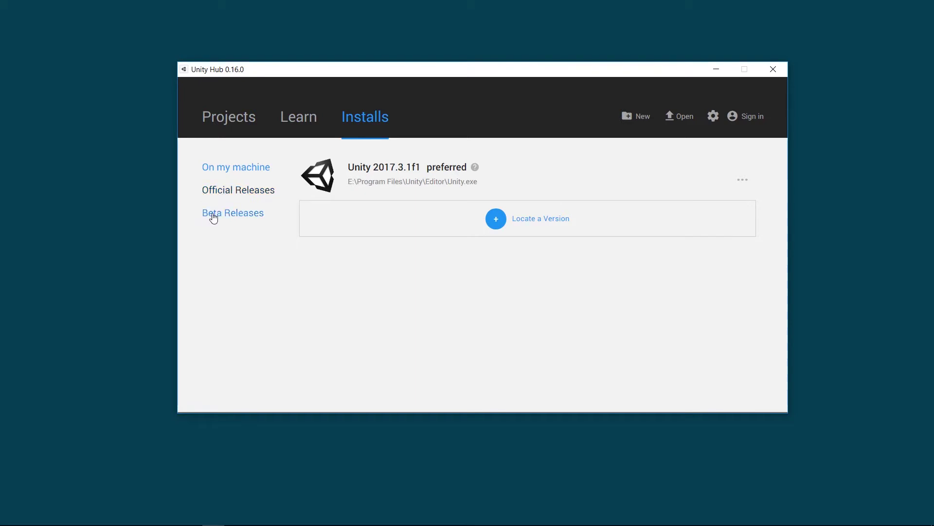
Browse the Official and Beta release lists, ending back on Official Releases.
click(225, 193)
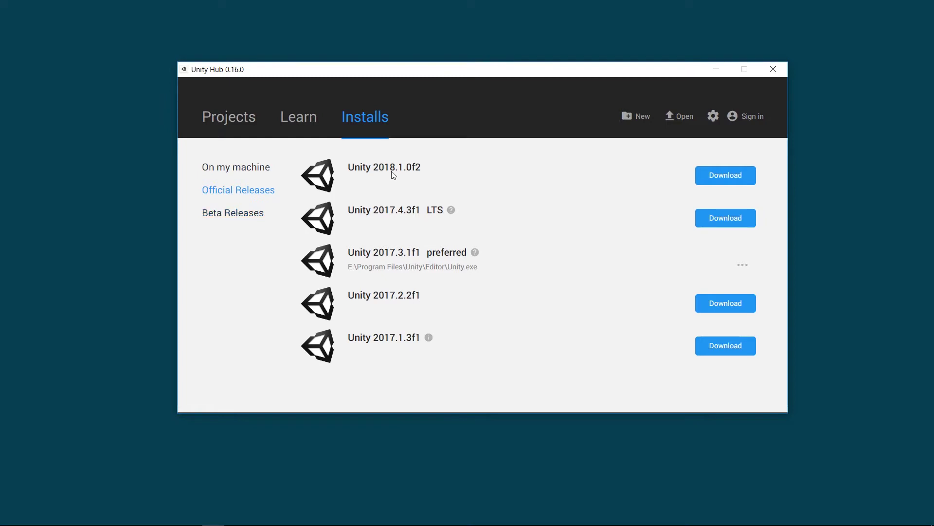
click(246, 216)
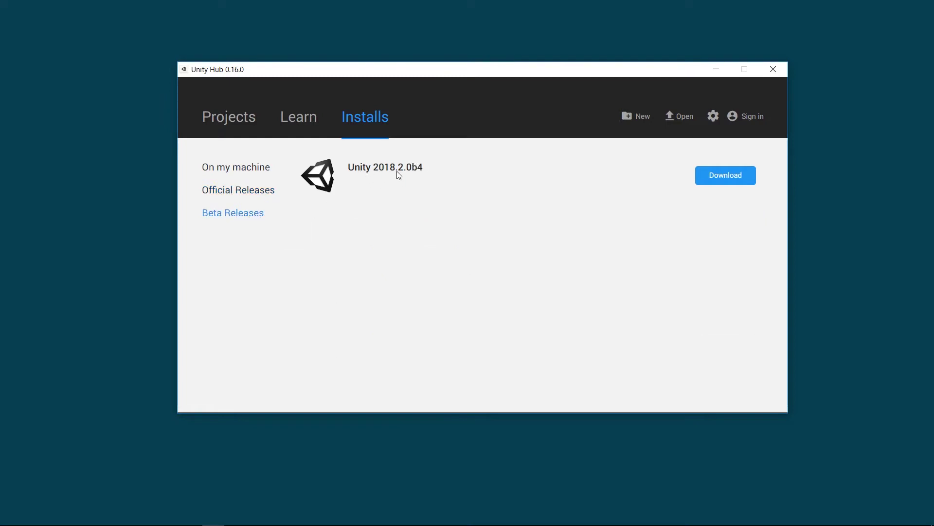
click(223, 192)
Start the Unity 2018.1.0f2 download and untick Standard Assets and Example Project.
click(707, 176)
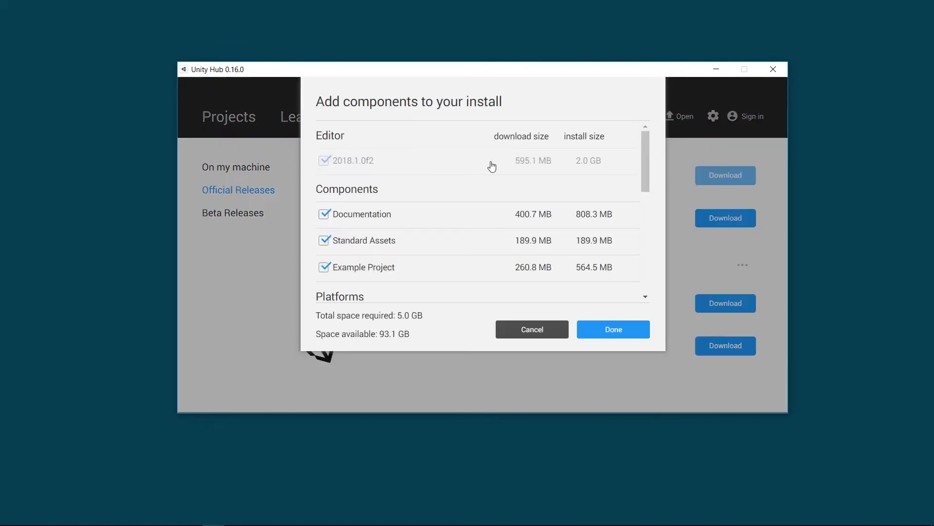
drag(644, 142, 643, 128)
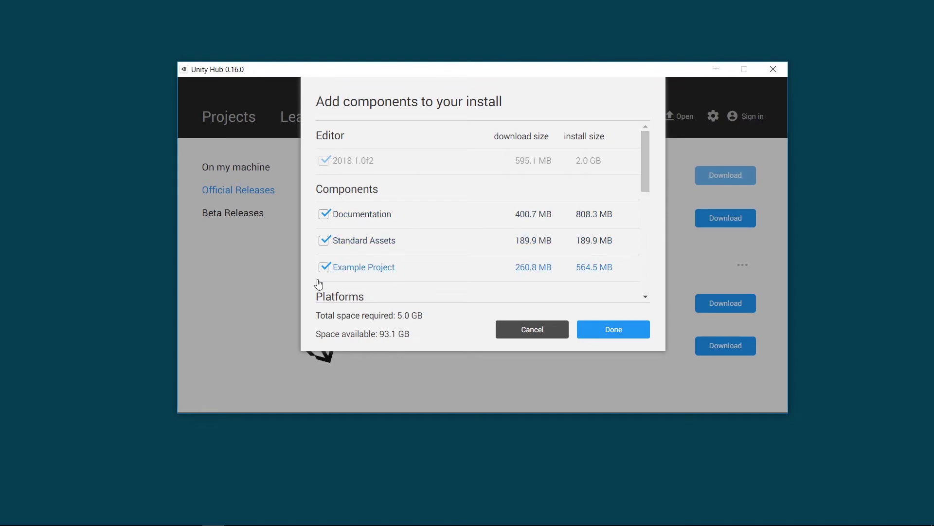
scroll(639, 169, down, 1)
scroll(438, 204, up, 1)
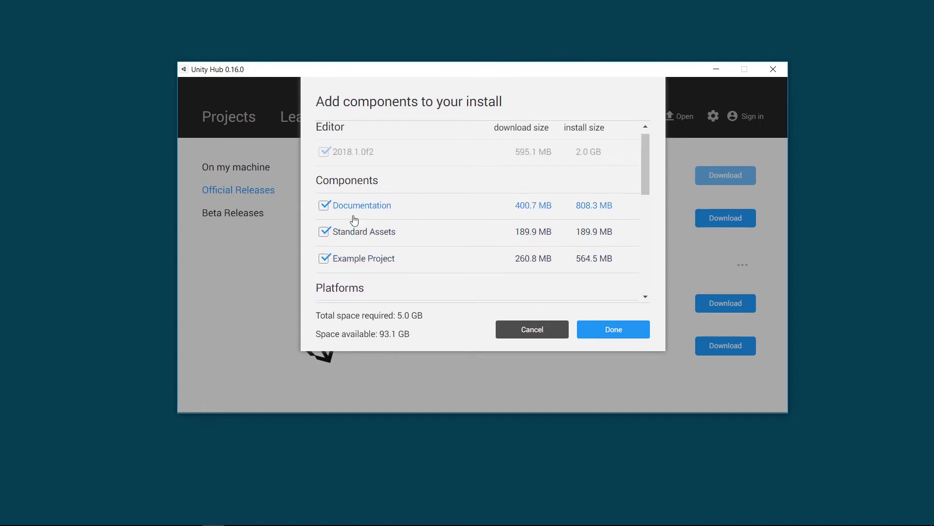
click(323, 232)
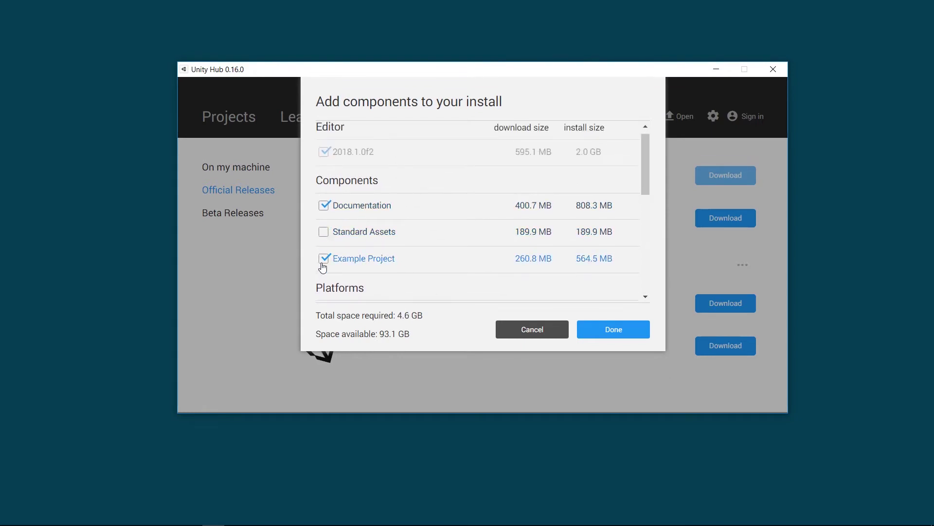
click(323, 259)
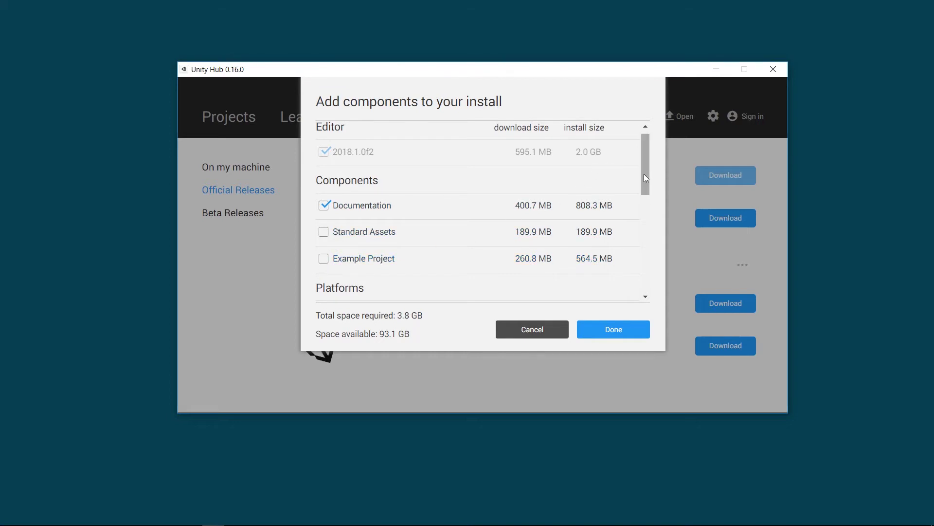
Add Android, Vuforia and WebGL build support and confirm the component selection.
scroll(642, 195, down, 3)
scroll(470, 207, down, 1)
click(324, 145)
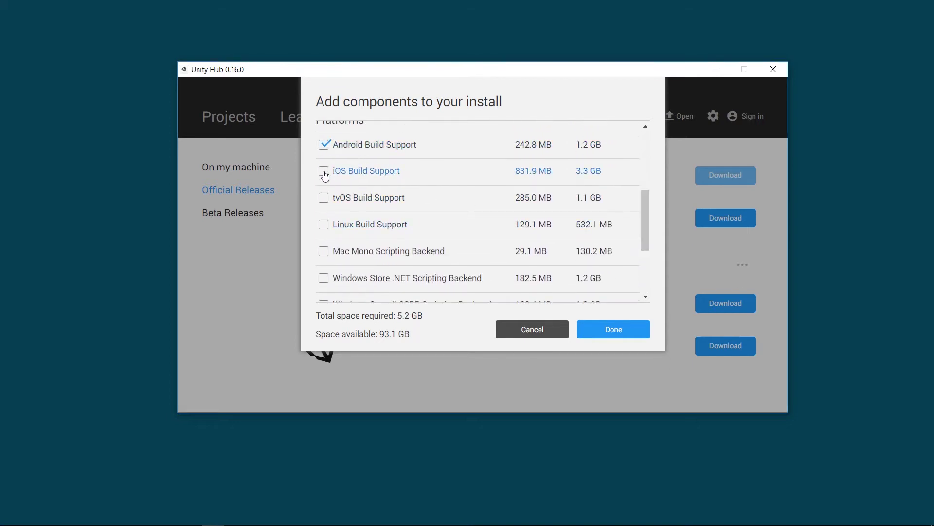
scroll(323, 224, down, 3)
click(324, 208)
click(323, 234)
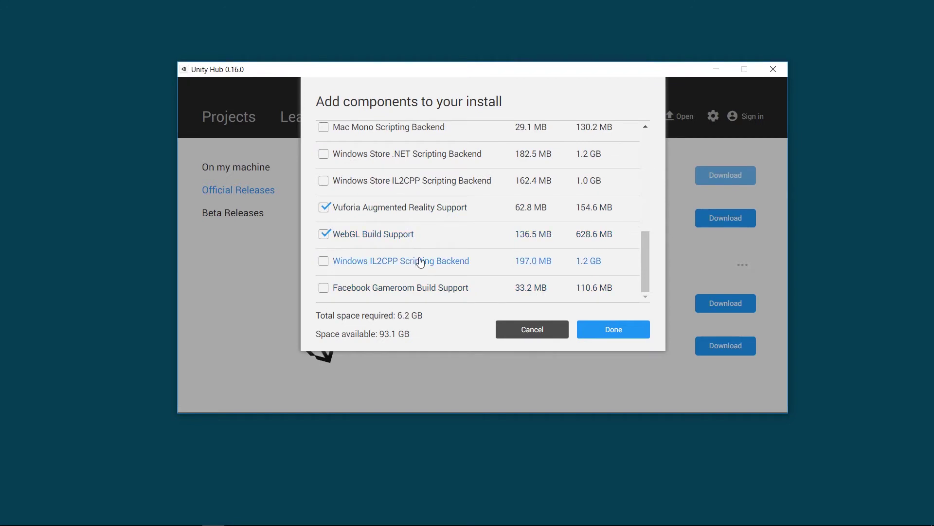
scroll(467, 235, up, 2)
scroll(343, 238, up, 5)
scroll(336, 292, down, 5)
scroll(336, 292, down, 1)
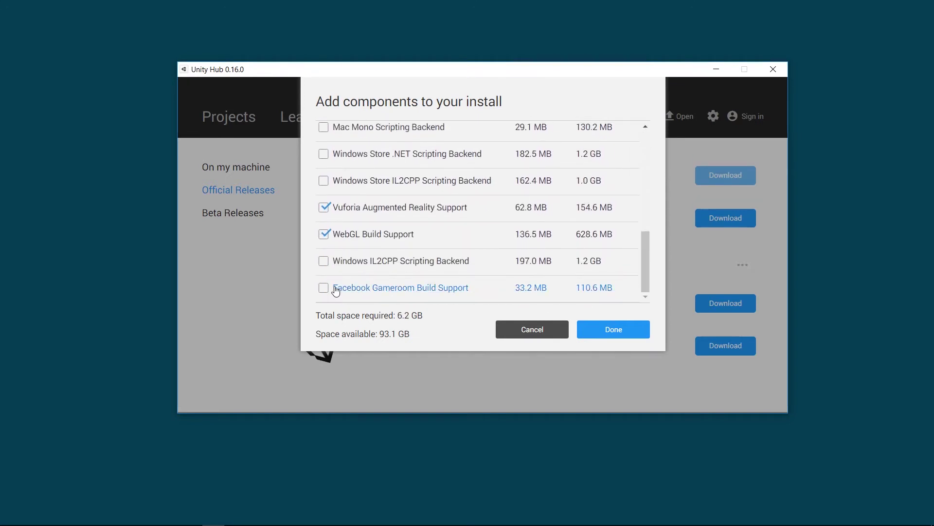
scroll(336, 292, up, 5)
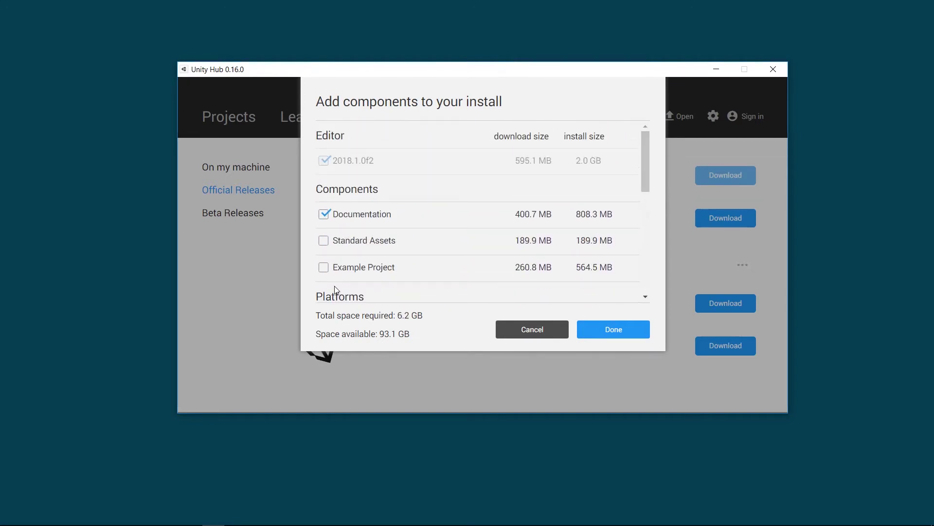
click(613, 332)
Check installed versions, then preview CutScenes' Advanced Open version list and cancel.
click(219, 171)
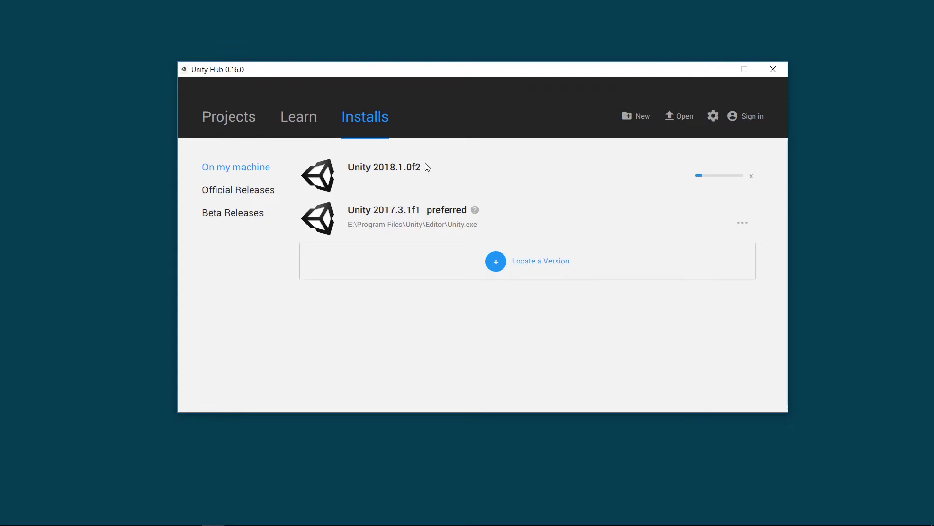
click(235, 118)
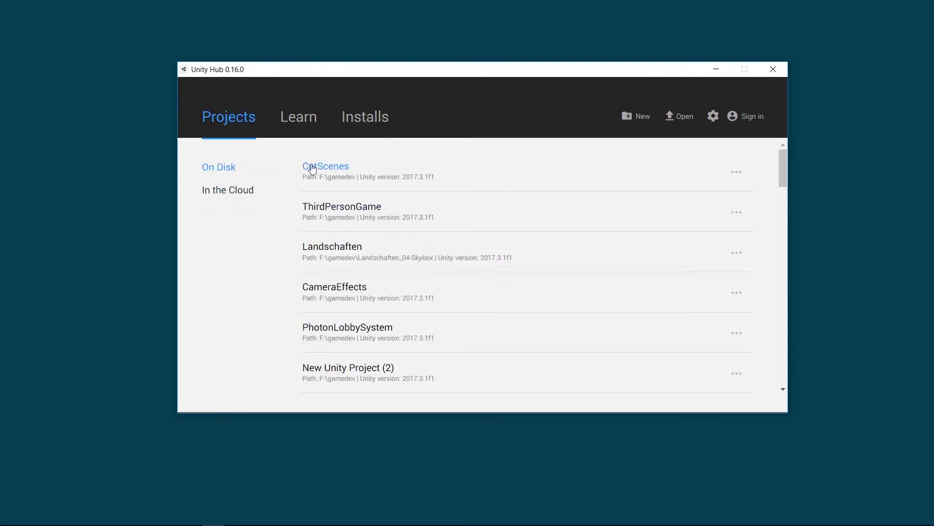
click(741, 175)
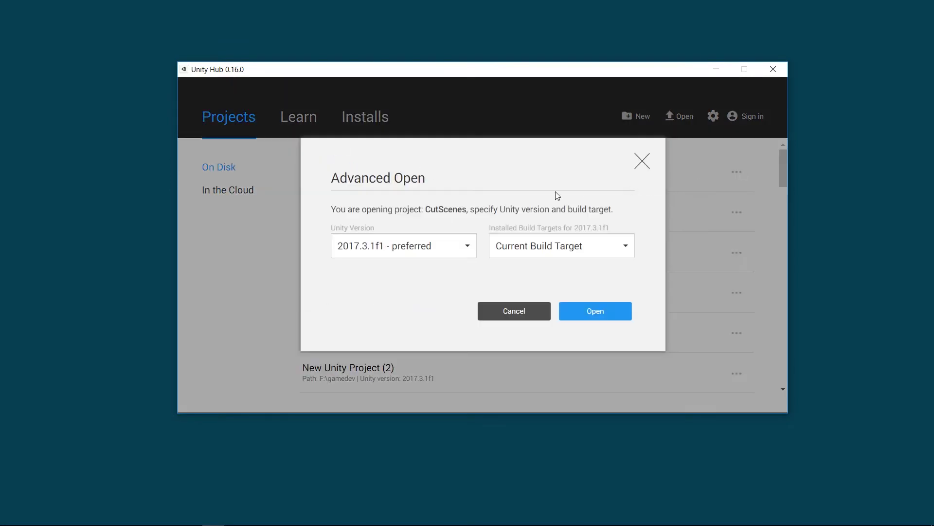
click(450, 243)
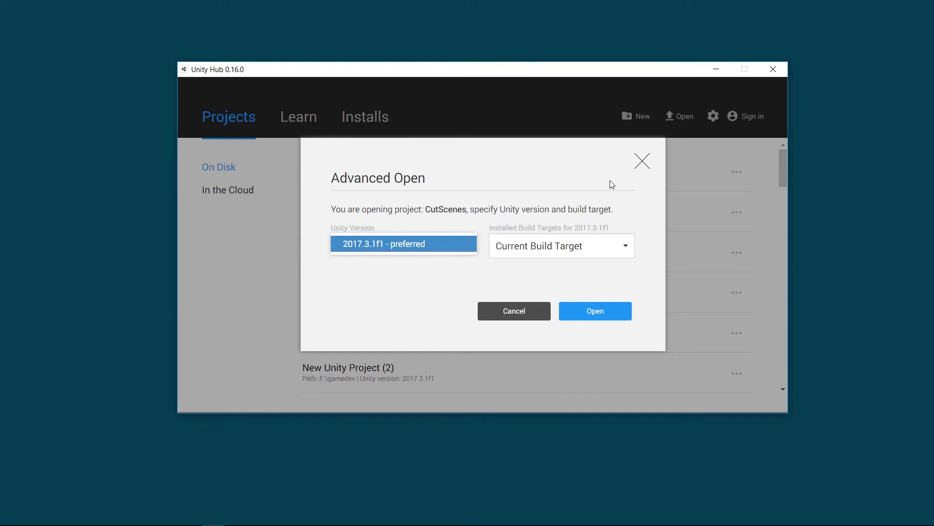
click(642, 161)
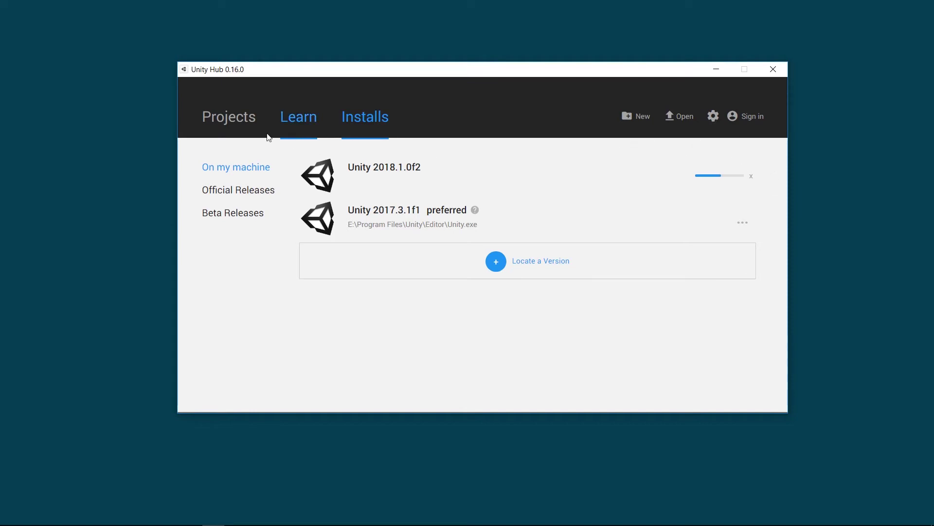
Open the In the Cloud section of Projects, which reports you are not signed in.
click(243, 125)
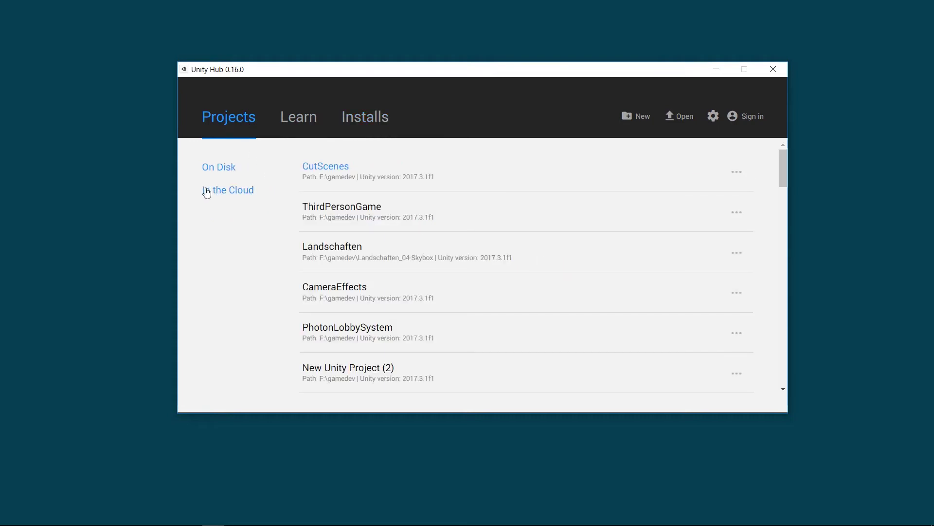
click(237, 196)
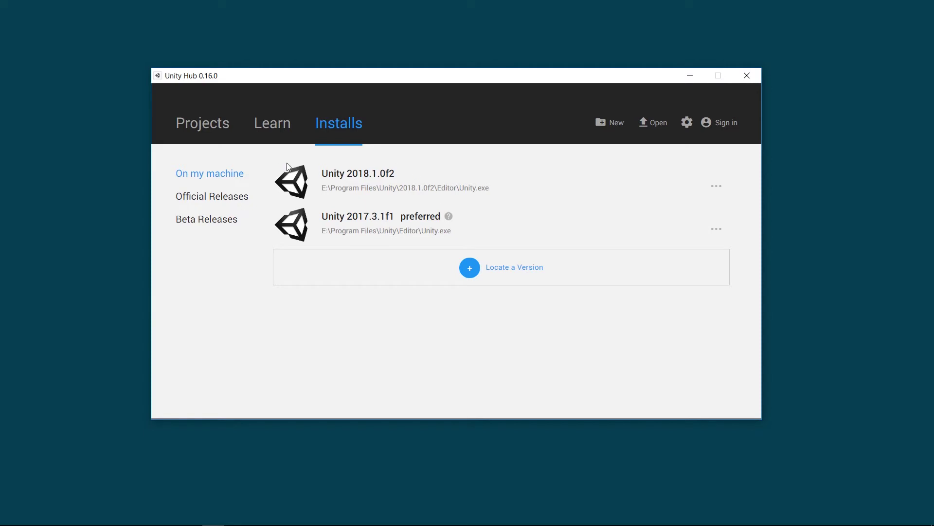
Open the 2018.1.0f2 options menu: add component, set as preferred, or uninstall.
click(717, 188)
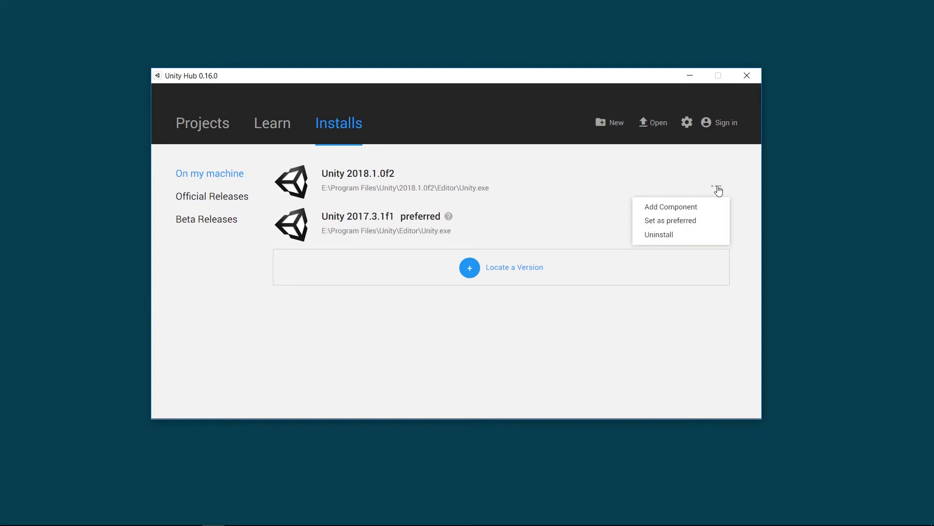
Tick Linux Build Support under Platforms for 2018.1.0f2 and start its 661.2 MB download.
click(698, 209)
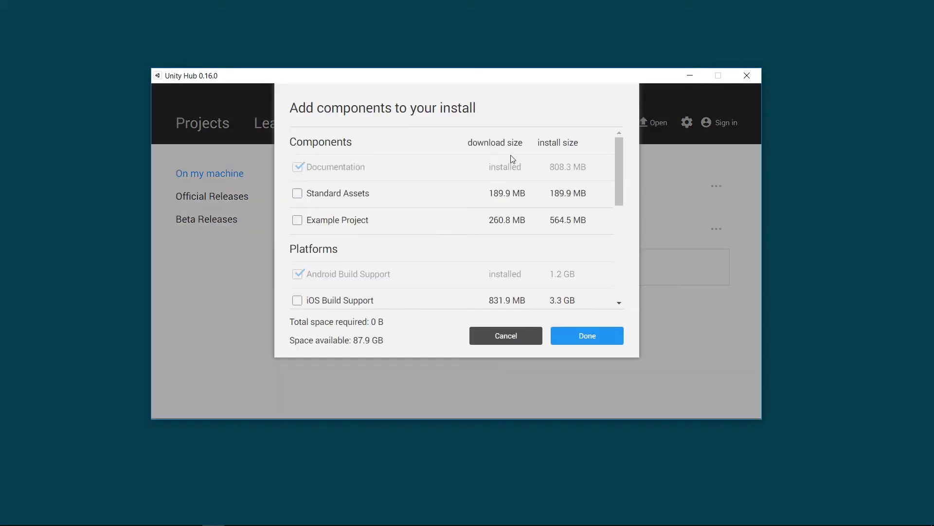
mouse_move(623, 159)
mouse_down()
mouse_move(615, 248)
mouse_move(619, 142)
mouse_move(621, 195)
mouse_up()
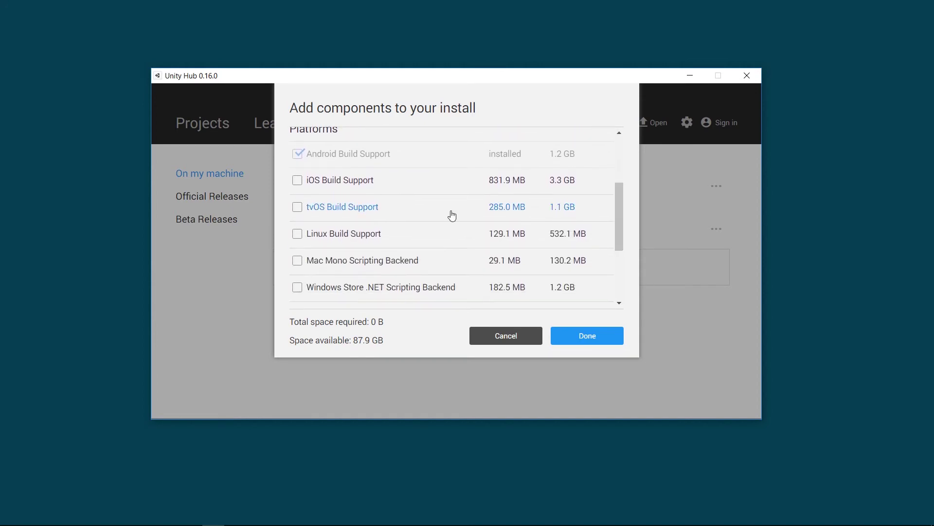
click(297, 237)
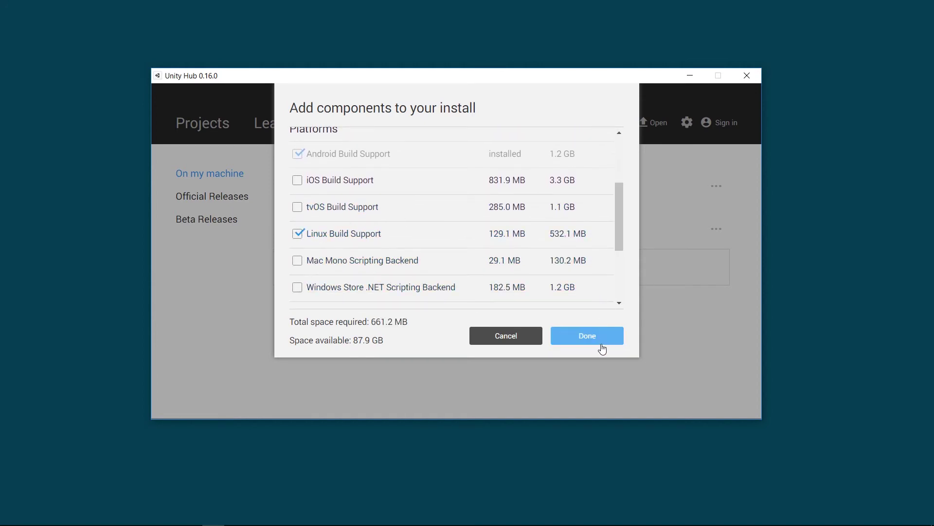
click(588, 336)
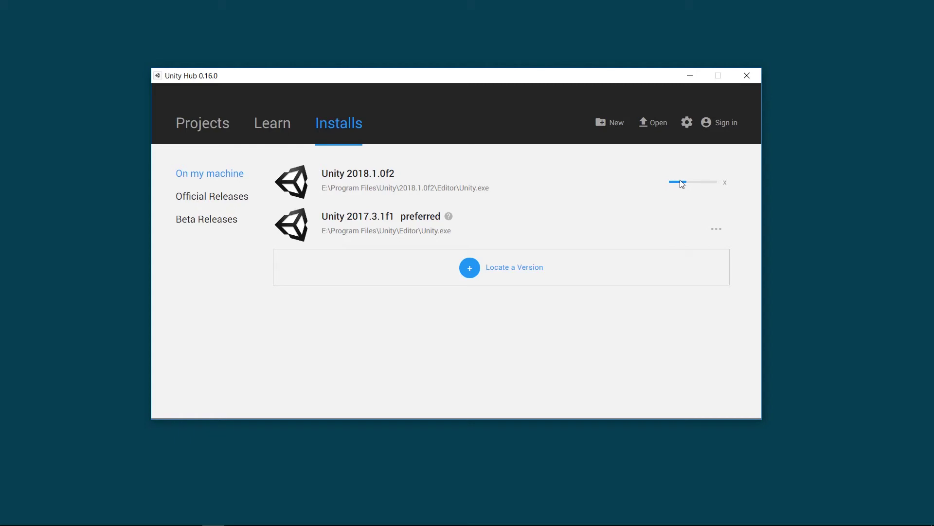
From the Projects list, Advanced Open CutScenes with Unity version 2018.1.0f2.
click(216, 125)
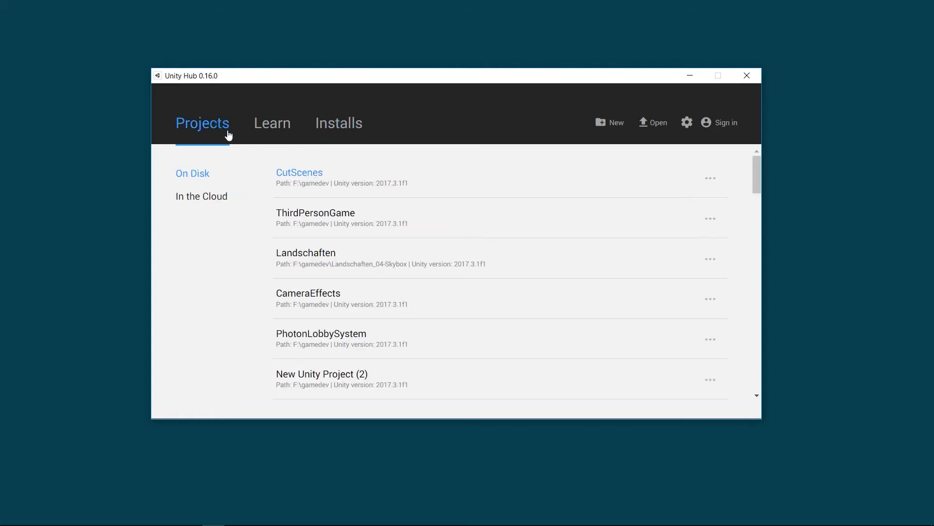
click(712, 183)
click(390, 253)
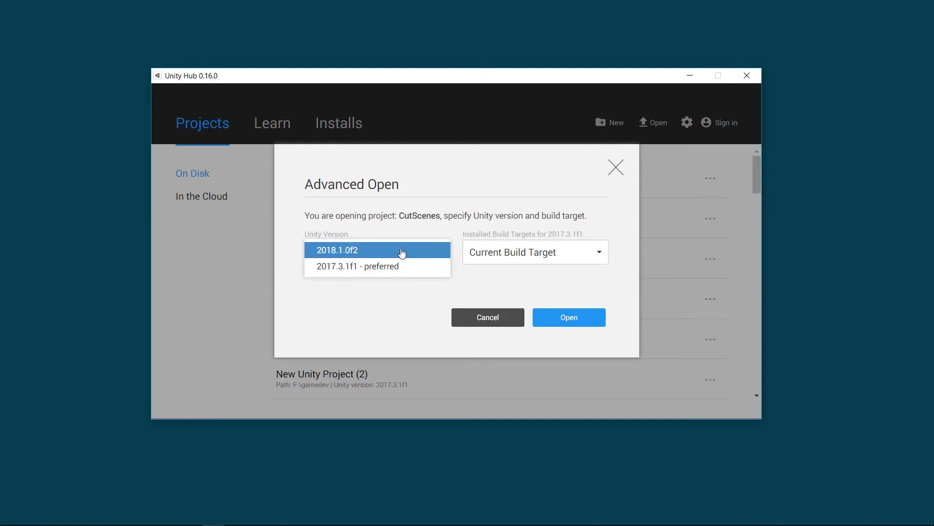
click(427, 253)
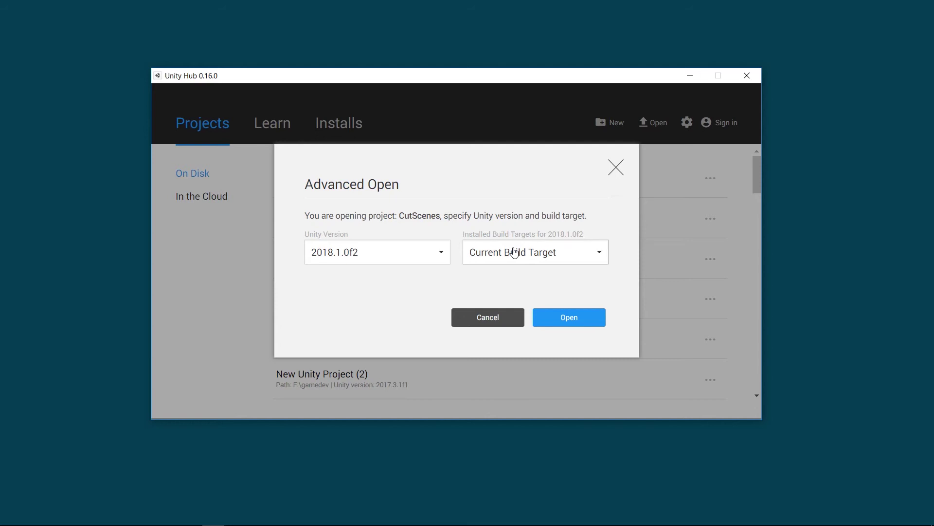
Check that Linux is offered in the Build Target dropdown for 2018.1.0f2, then close the dialog.
click(514, 252)
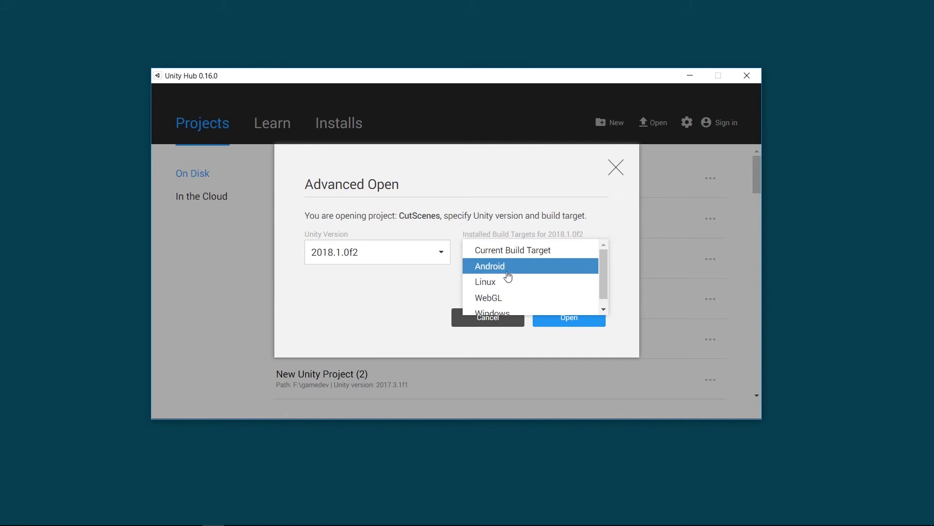
click(525, 200)
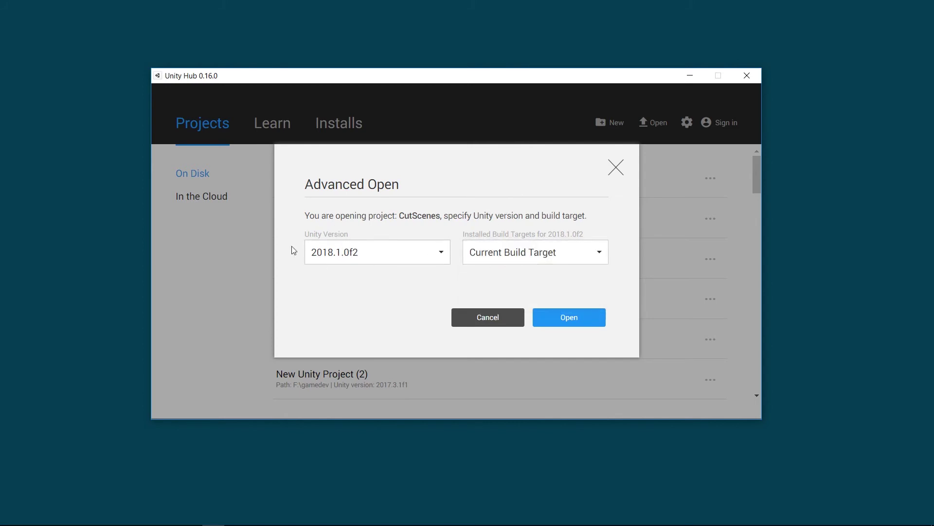
click(563, 251)
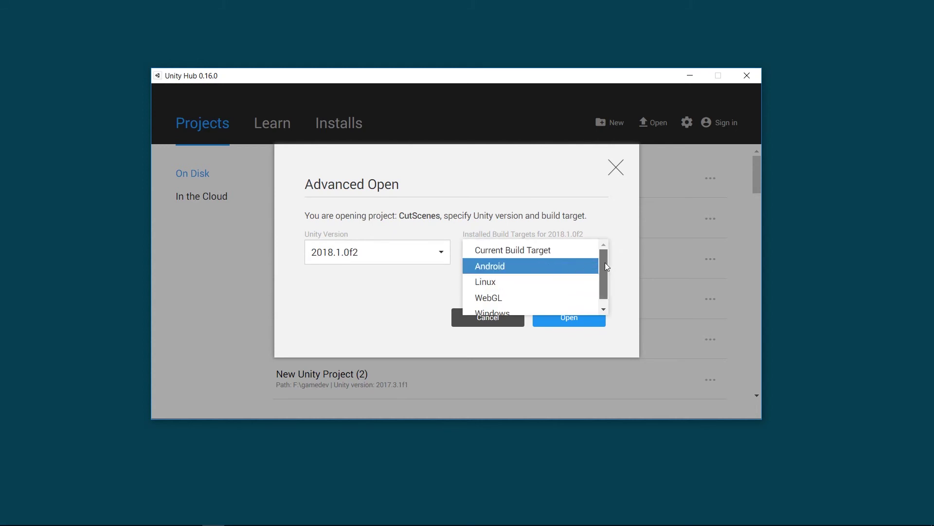
drag(605, 262, 471, 292)
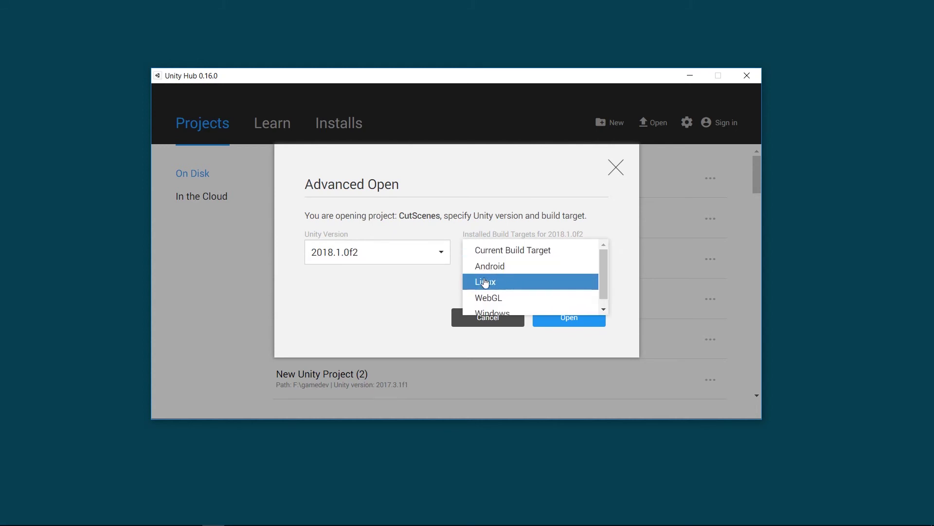
scroll(484, 300, down, 1)
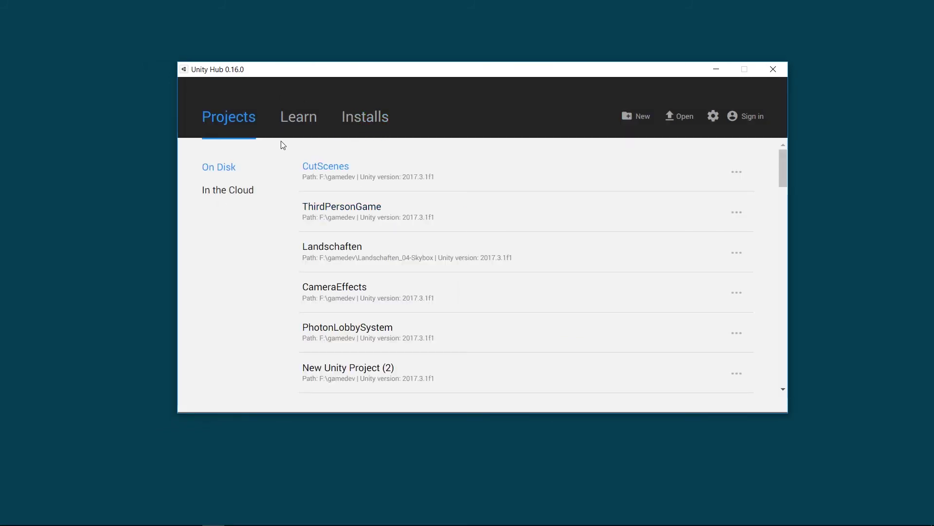
Start a new project and review its default name and location path.
click(643, 120)
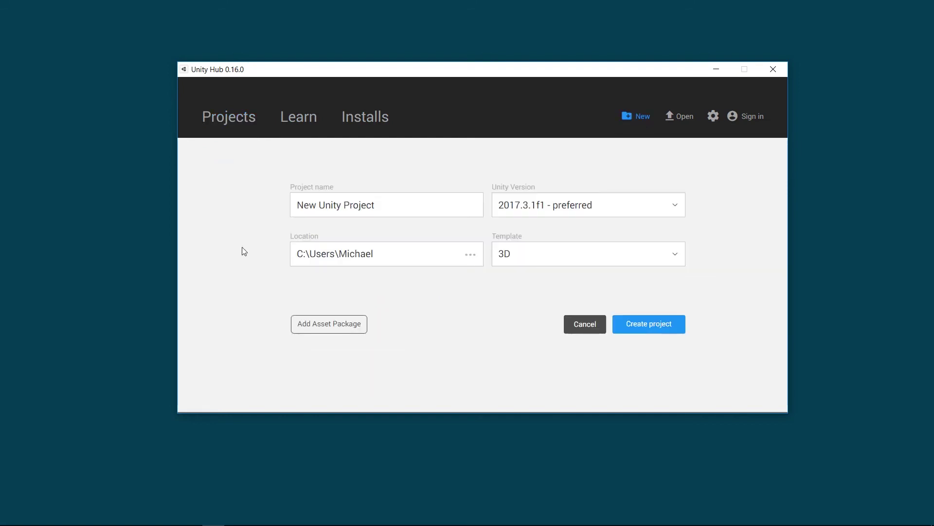
drag(400, 210, 216, 207)
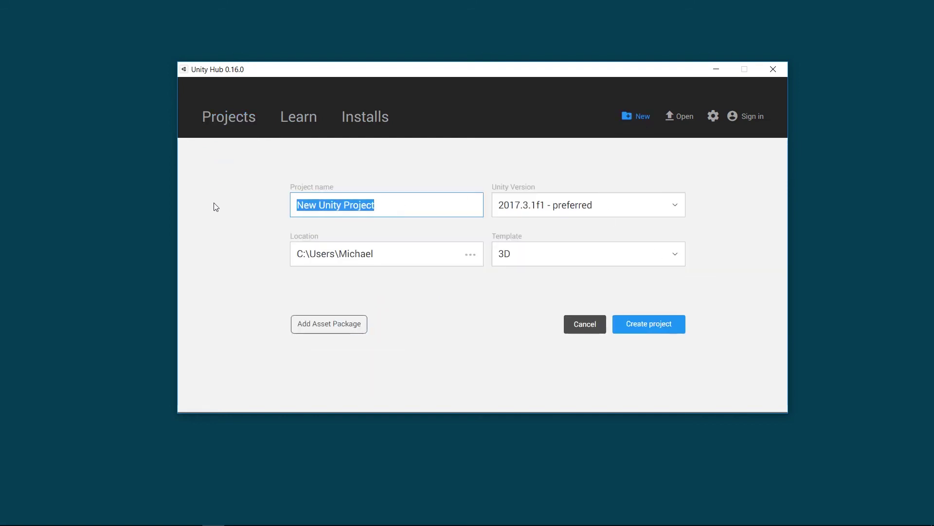
drag(390, 254, 326, 244)
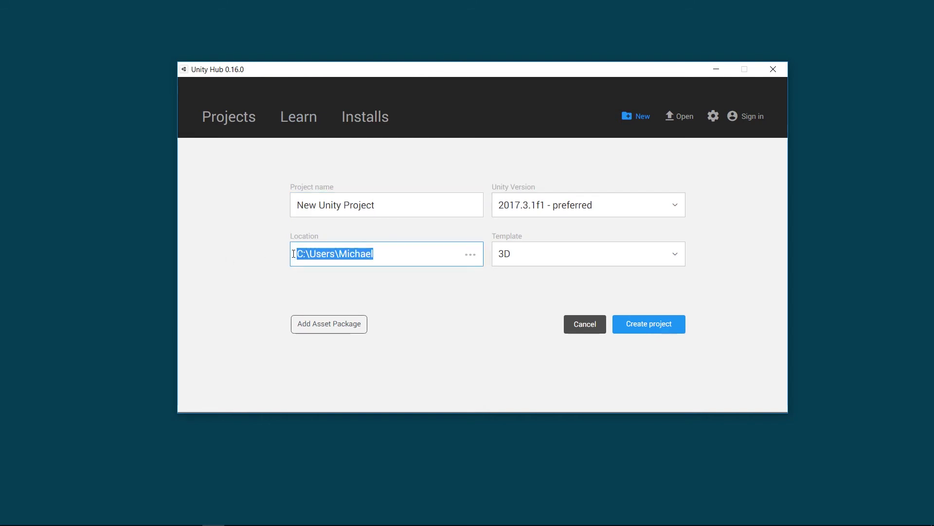
click(378, 253)
drag(378, 253, 237, 252)
click(379, 254)
drag(391, 253, 294, 253)
Keep Unity version 2017.3.1f1 and the 3D template for the new project.
click(388, 256)
click(654, 214)
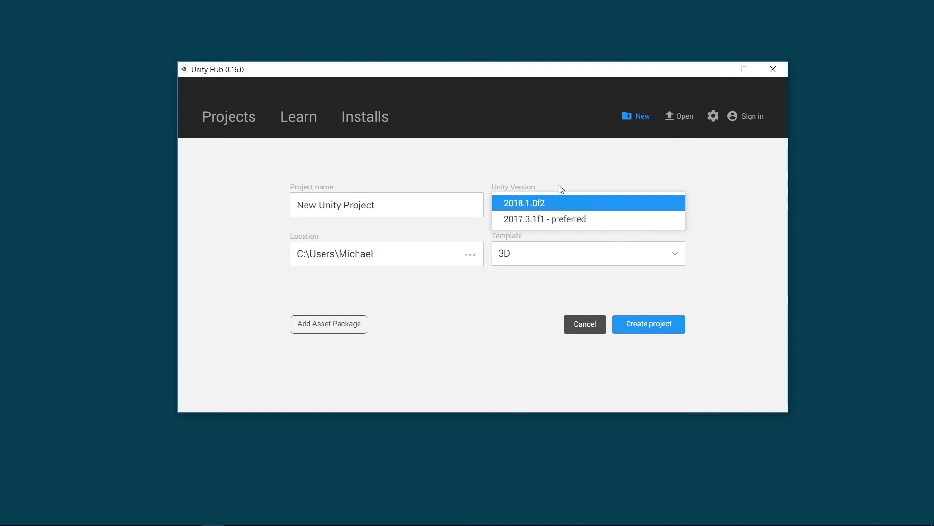
click(504, 218)
click(534, 254)
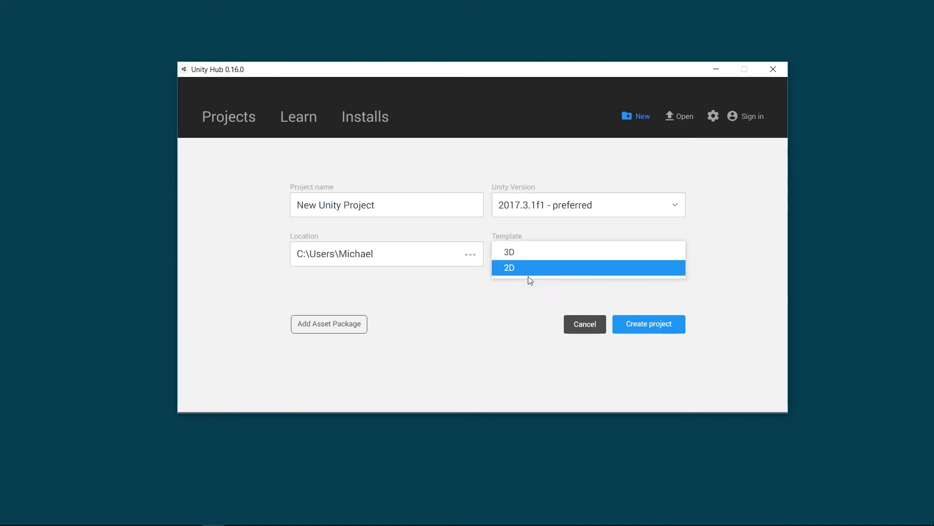
click(342, 288)
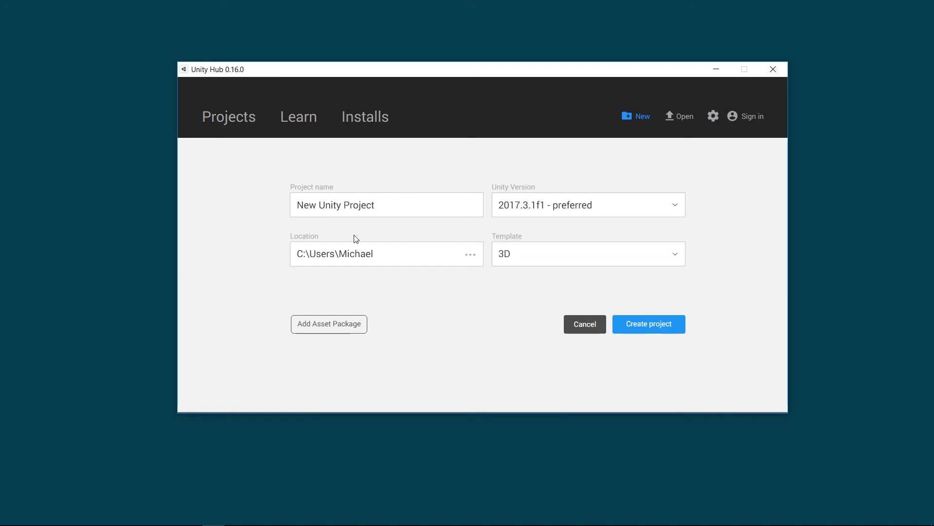
Add the Photon Unity Networking Free asset package to the project.
click(337, 326)
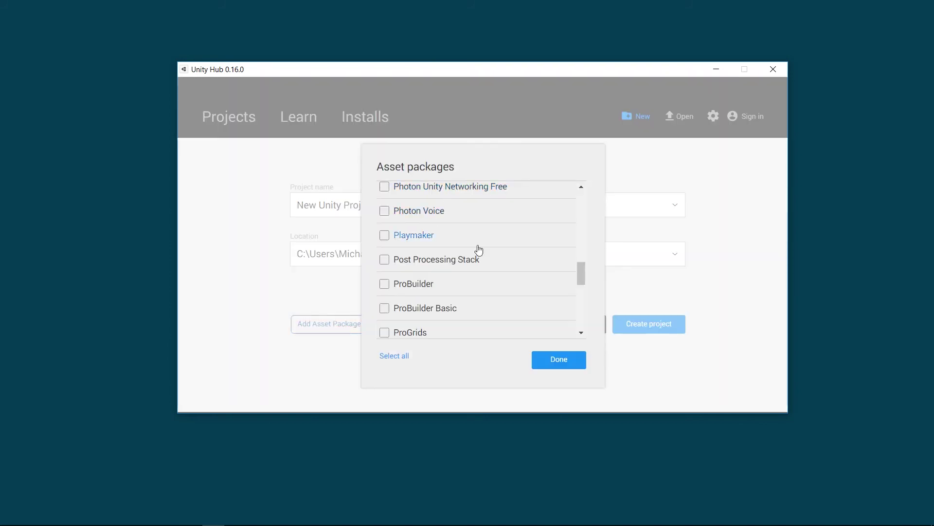
scroll(582, 275, up, 2)
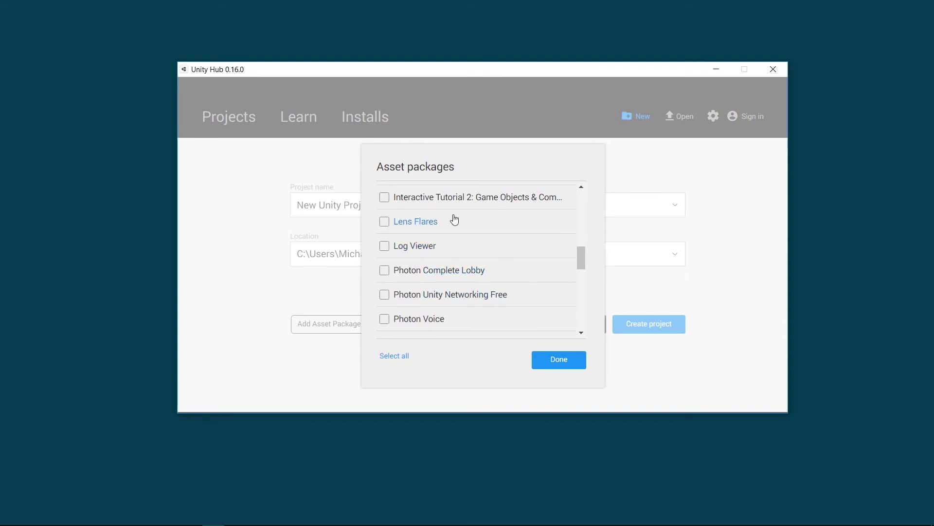
click(443, 298)
click(559, 359)
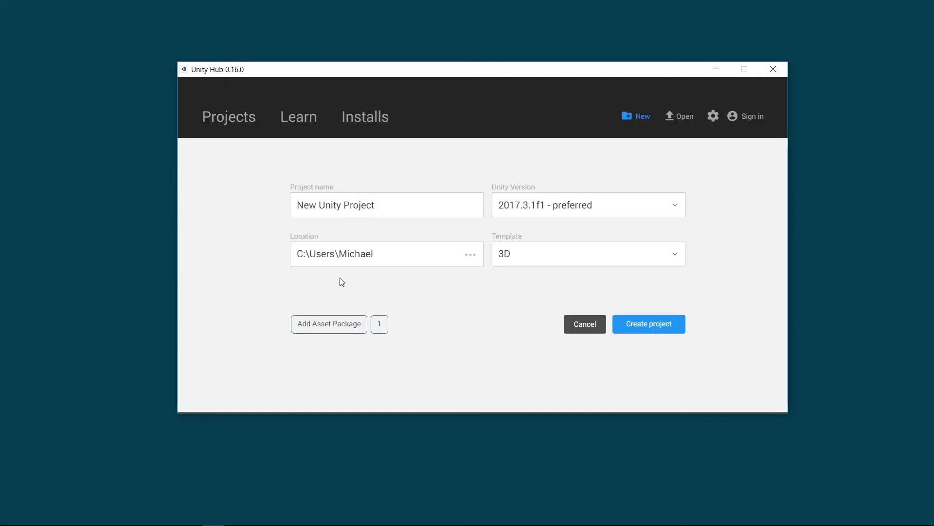
Launch the standalone Unity 2017.3.1f1 launcher from a Start menu search for 'unity'.
key(super)
text(unity)
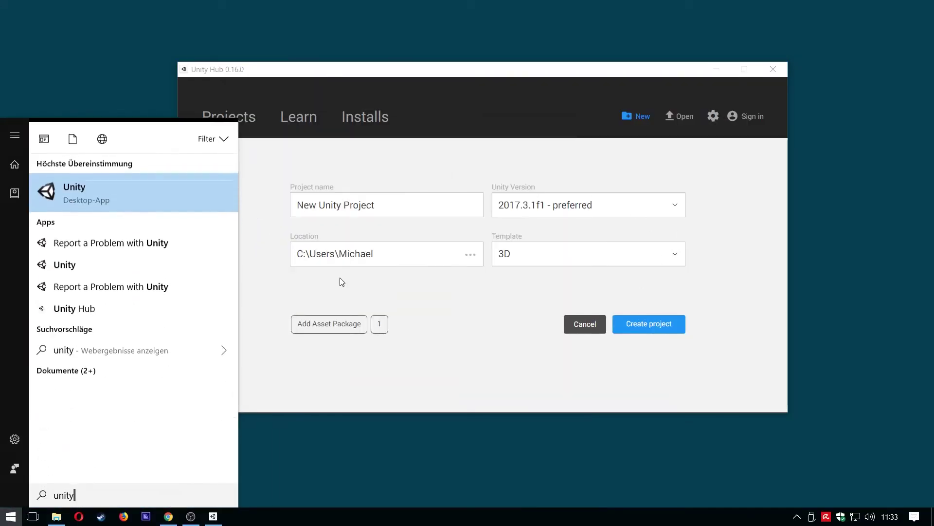
click(94, 175)
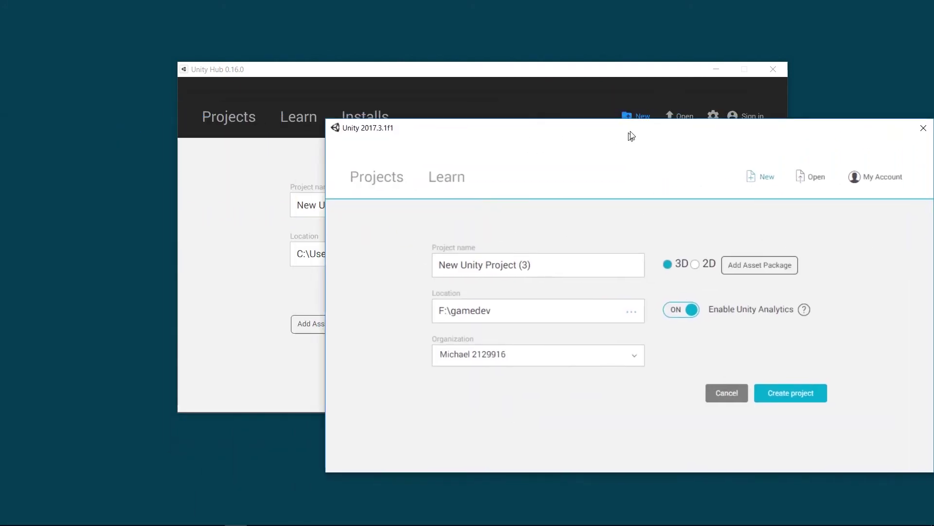
Arrange Unity Hub and the 2017 launcher side by side, keeping version 2017.3.1f1 in the Hub.
drag(308, 70, 259, 110)
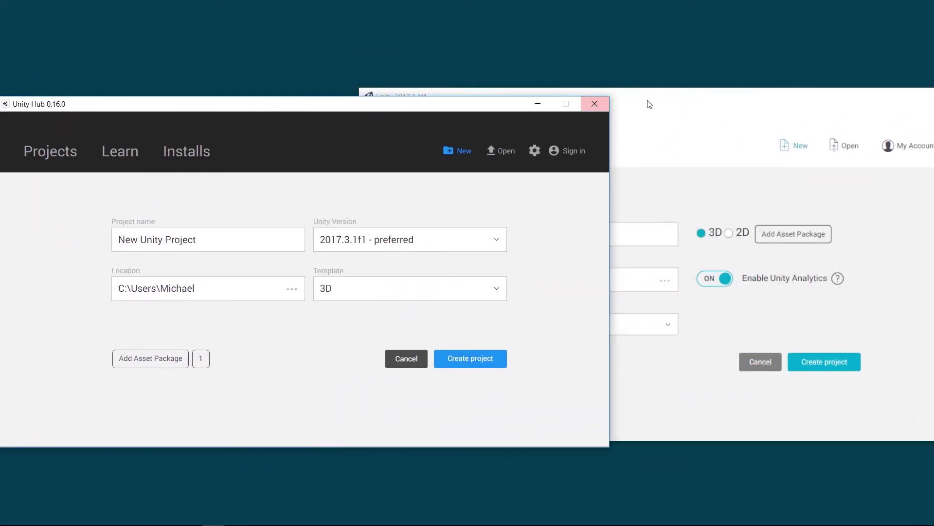
drag(650, 105, 766, 108)
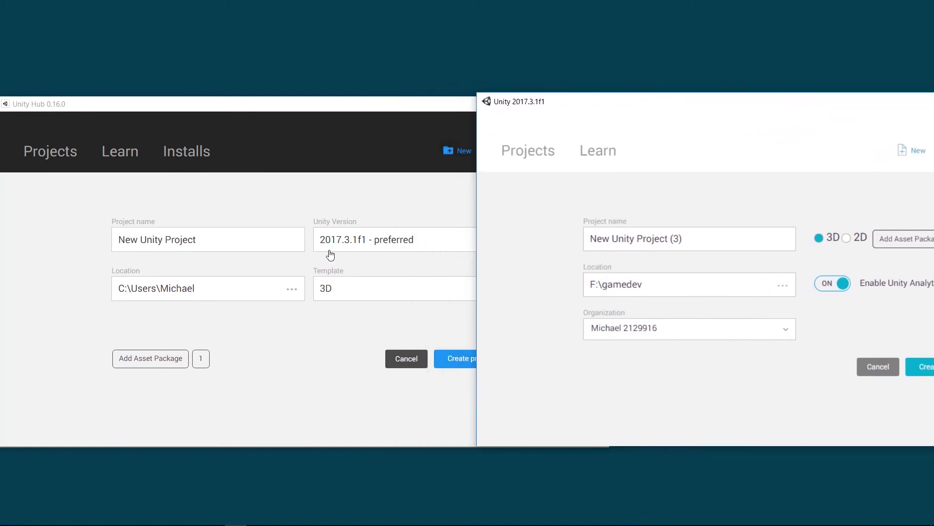
click(388, 243)
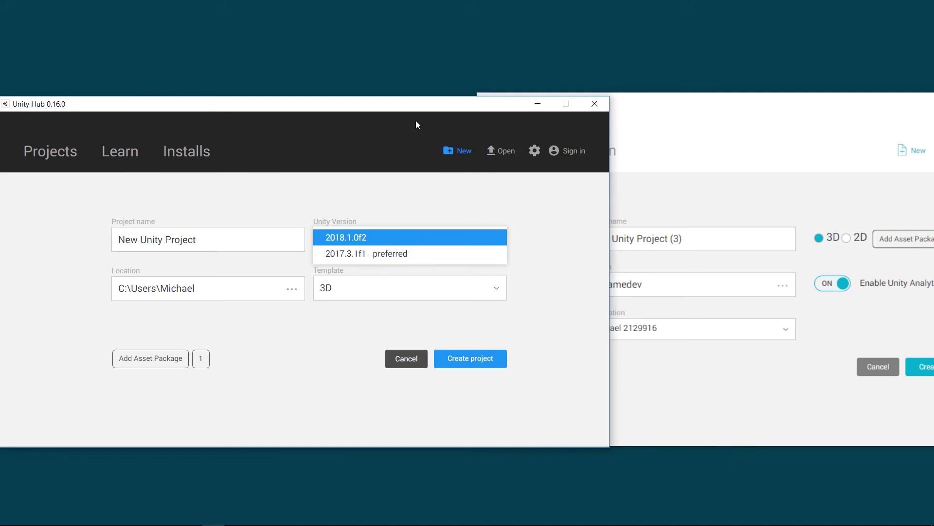
click(577, 244)
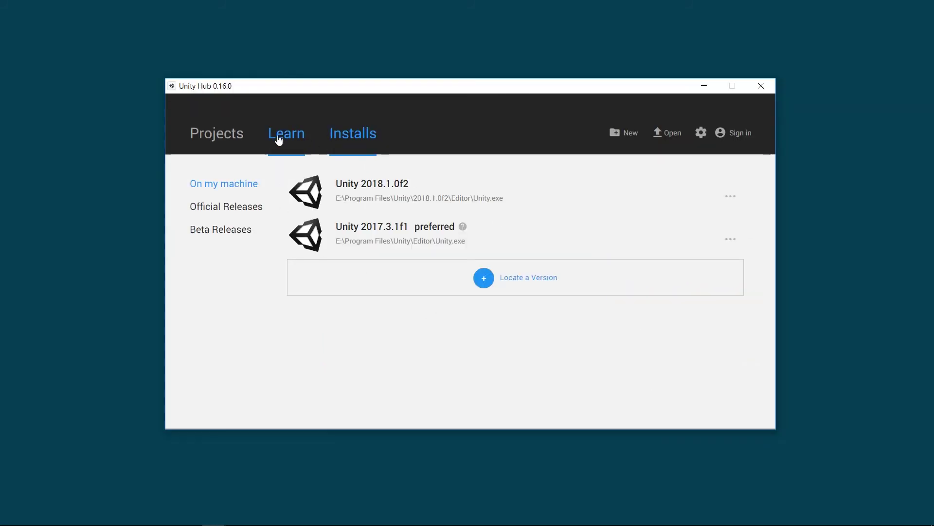
Browse Learn's Getting Started, Tutorial Projects, Resources and Links, then open Learn Unity Home in the browser.
click(282, 141)
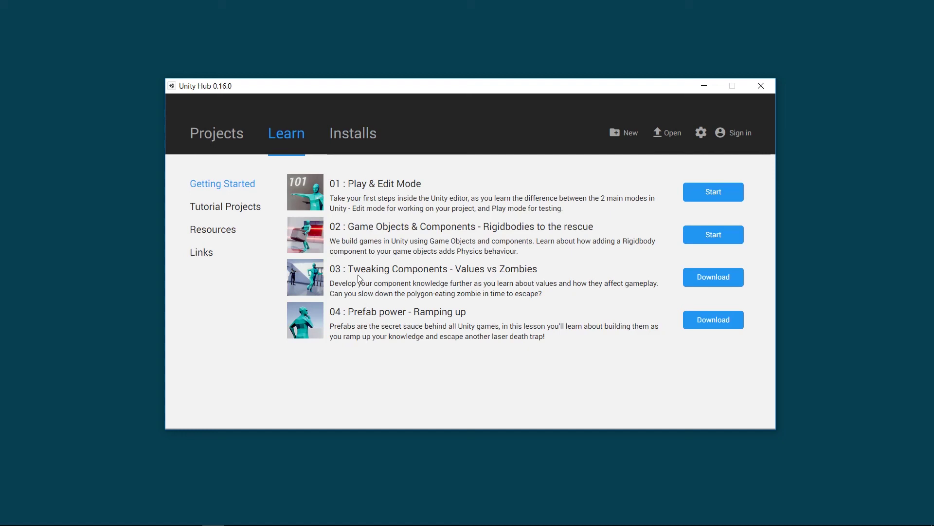
click(228, 210)
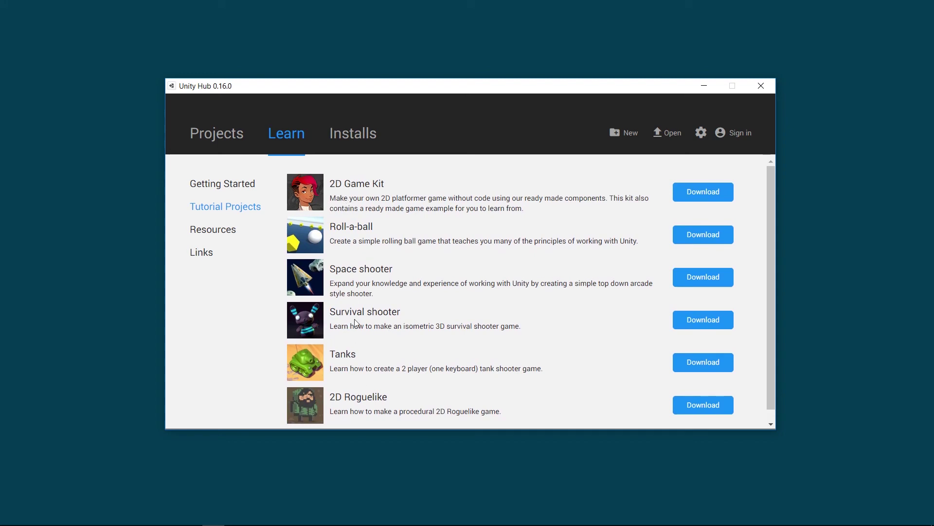
click(215, 234)
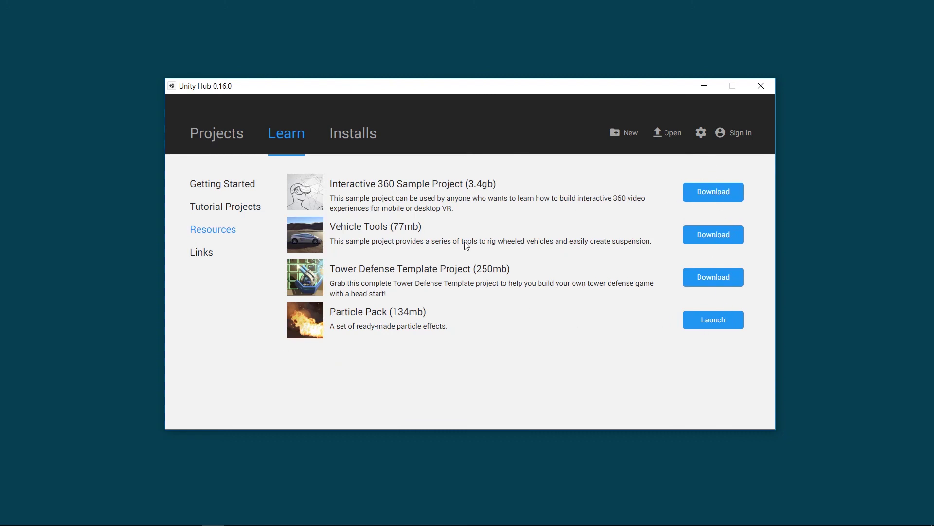
click(202, 252)
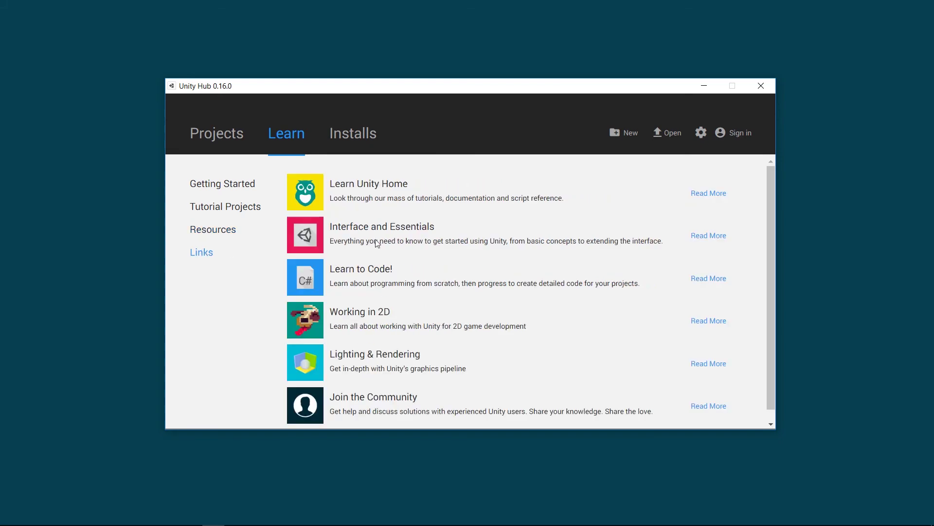
click(702, 196)
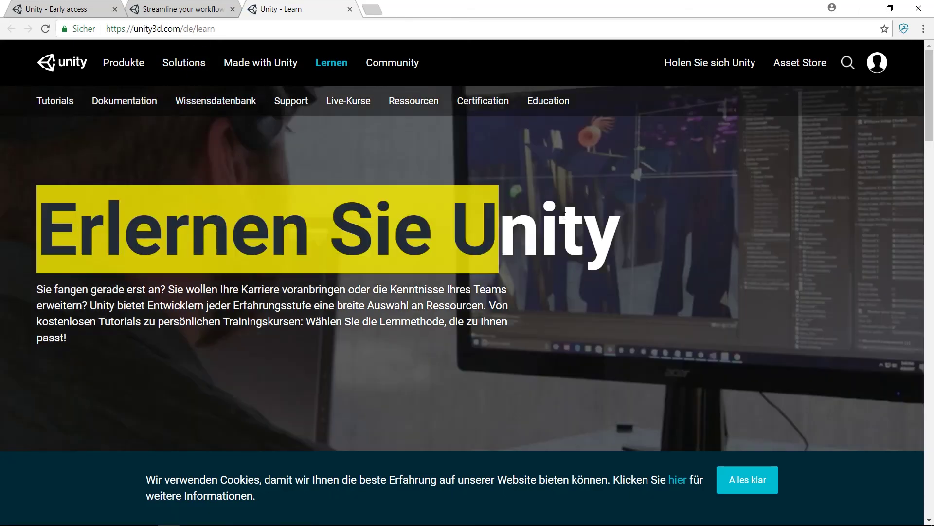
Scroll through the unity3d.com/de/learn cards, then minimize Chrome to return to Unity Hub.
scroll(412, 223, down, 4)
scroll(404, 271, down, 7)
scroll(403, 271, down, 4)
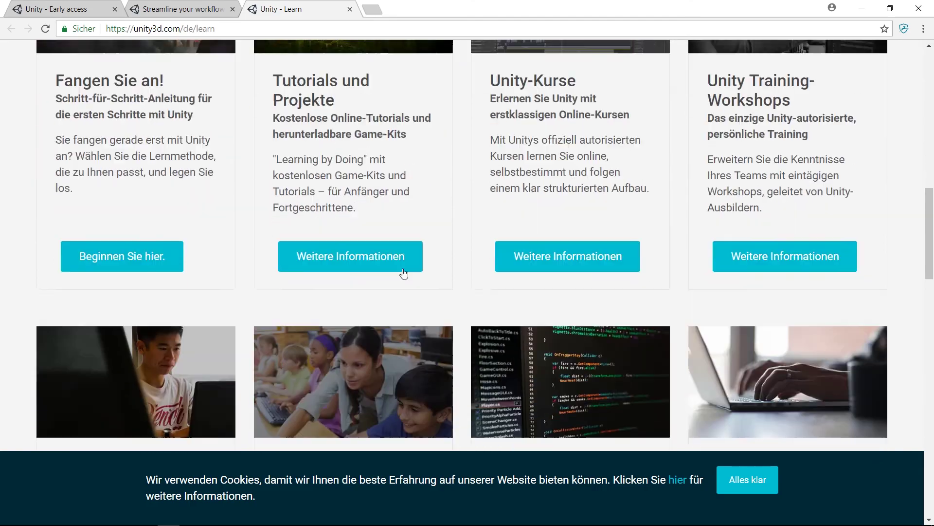
scroll(403, 271, down, 5)
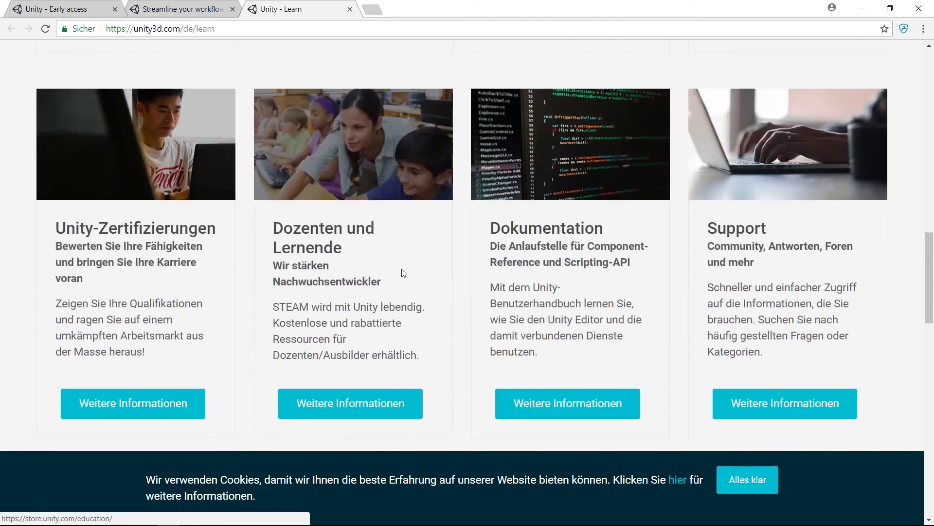
click(862, 10)
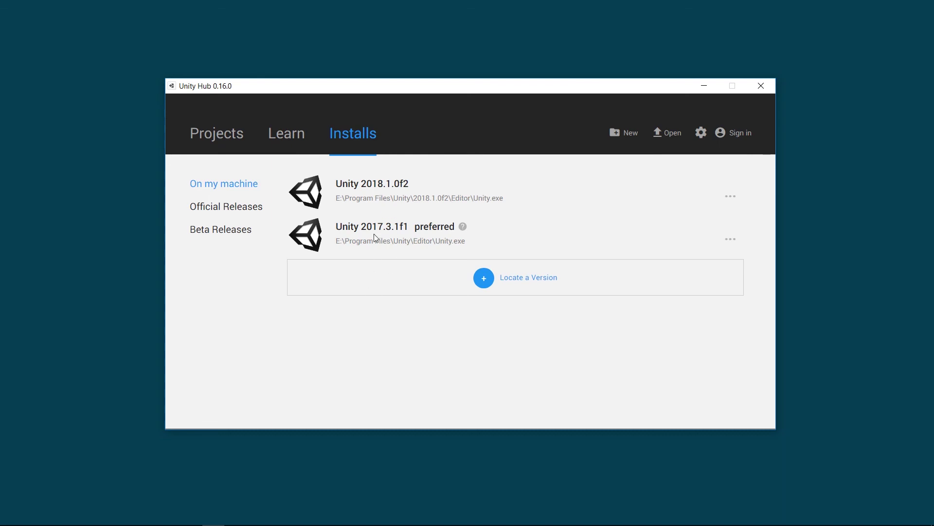
View CutScenes' available Unity versions in Advanced Open, cancel, and show the Installs list.
click(232, 139)
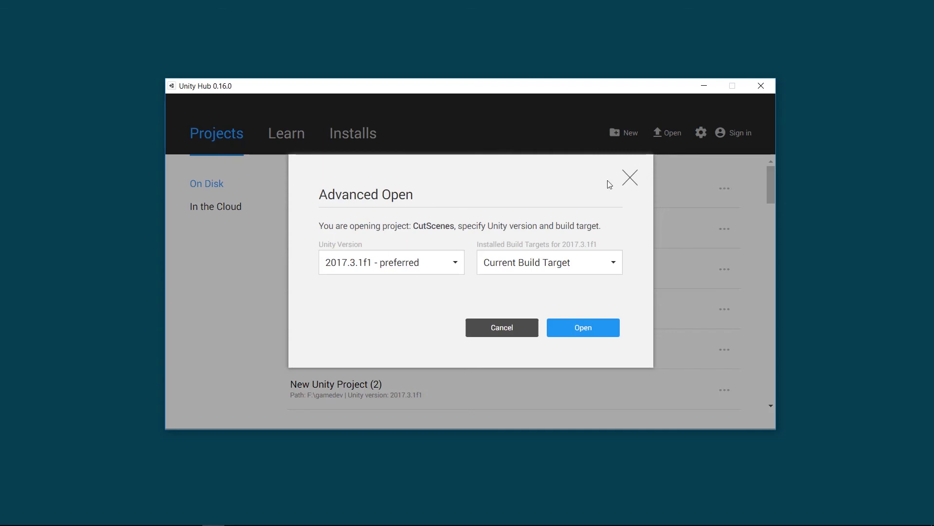
click(395, 272)
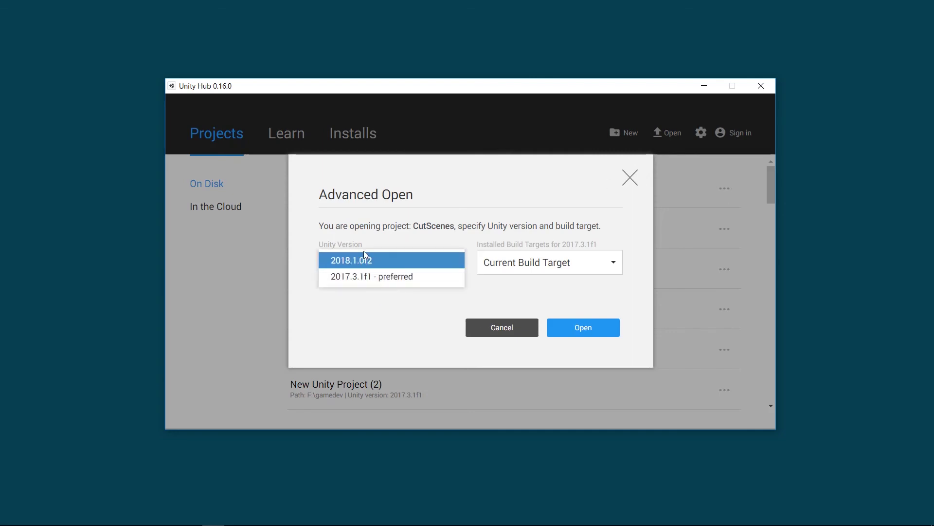
click(629, 179)
click(353, 132)
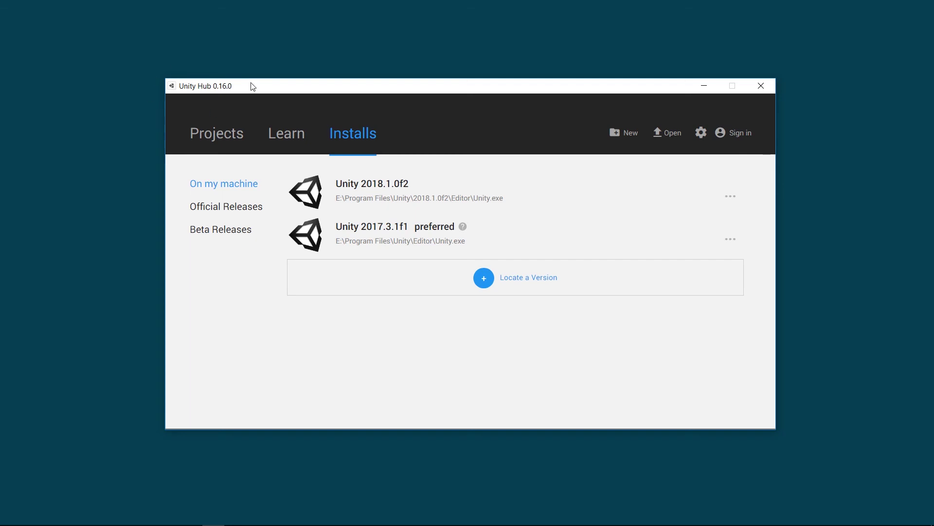
drag(472, 87, 458, 76)
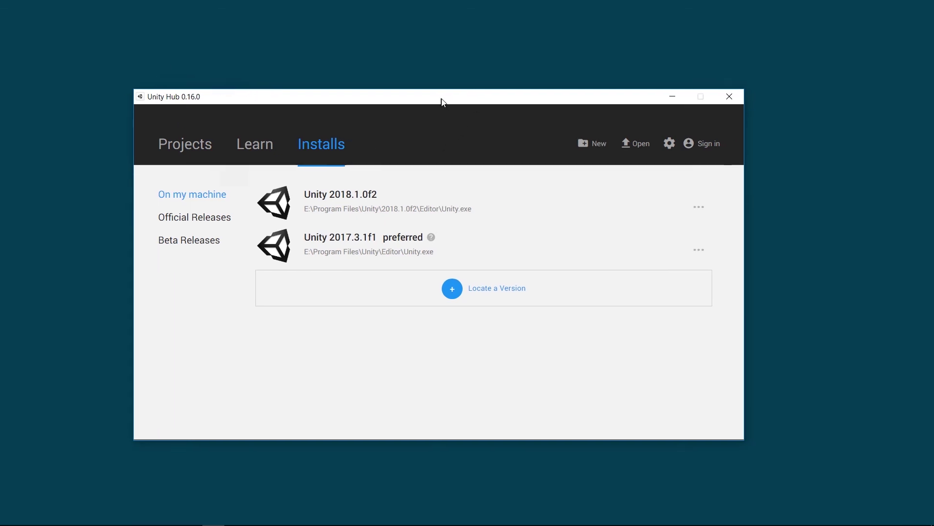